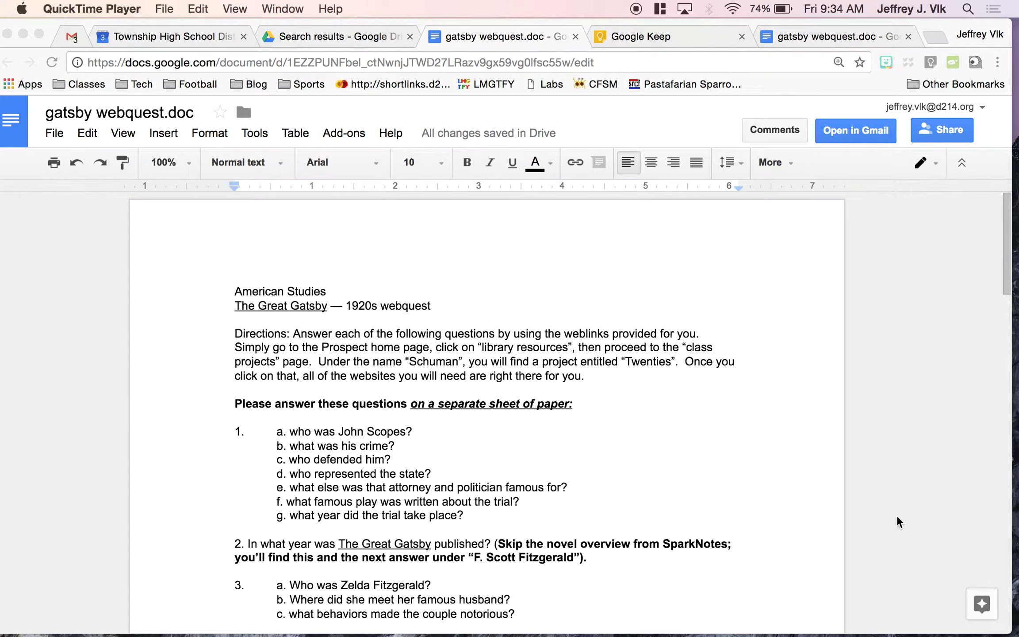
- Bring the Chrome window holding gatsby webquest.doc to the front
{"action": "left_click", "coordinate": [964, 581]}
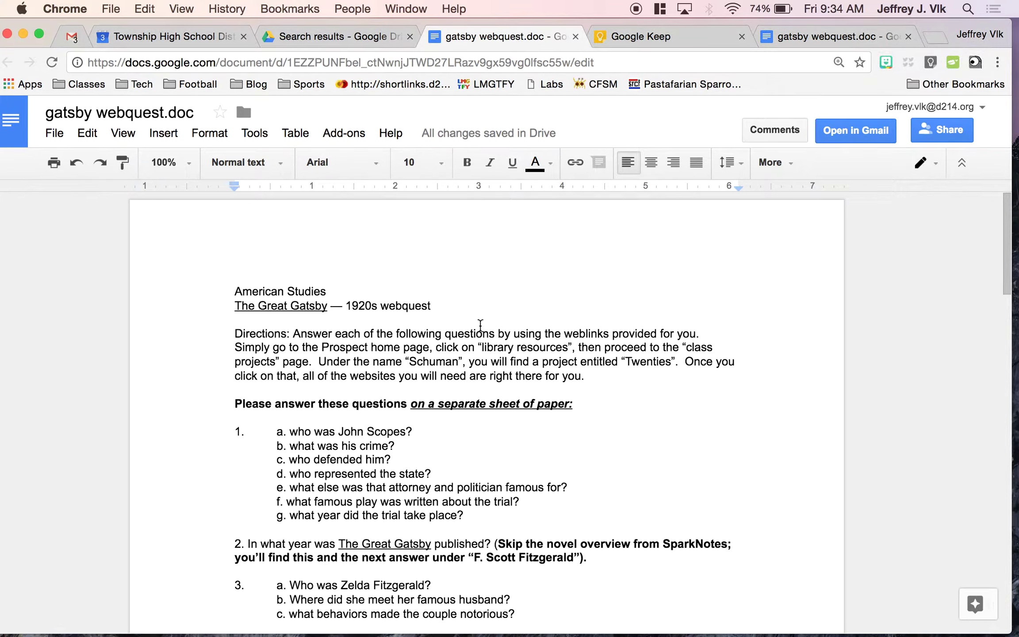
- Skim through the webquest, then open the Explore panel beside it
{"action": "left_click", "coordinate": [260, 135]}
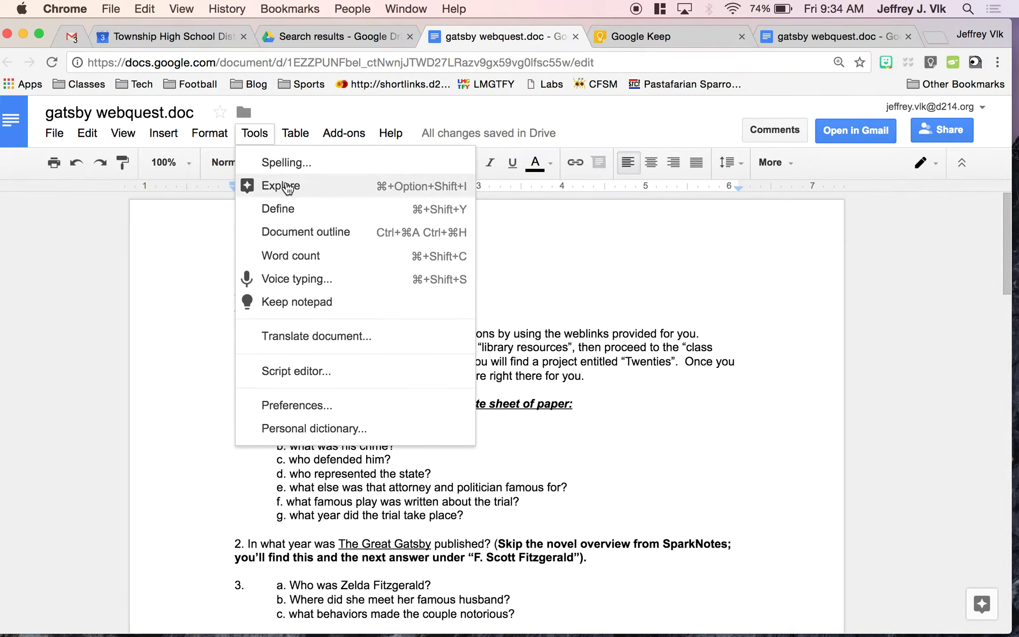
{"action": "left_click", "coordinate": [891, 392]}
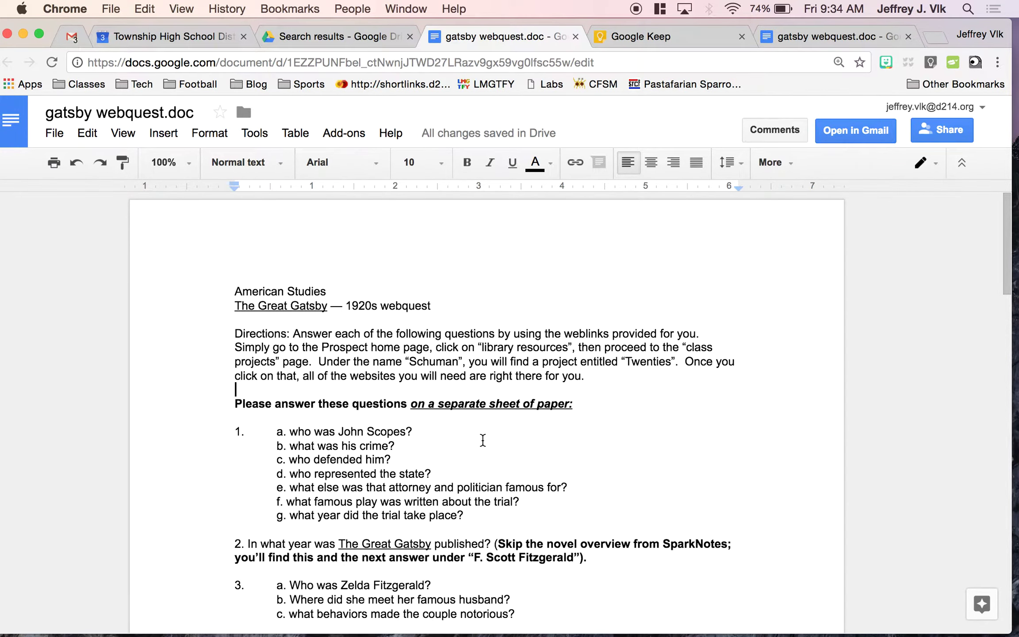
{"action": "scroll", "coordinate": [483, 440], "scroll_direction": "down", "scroll_amount": 2}
{"action": "scroll", "coordinate": [482, 440], "scroll_direction": "down", "scroll_amount": 15}
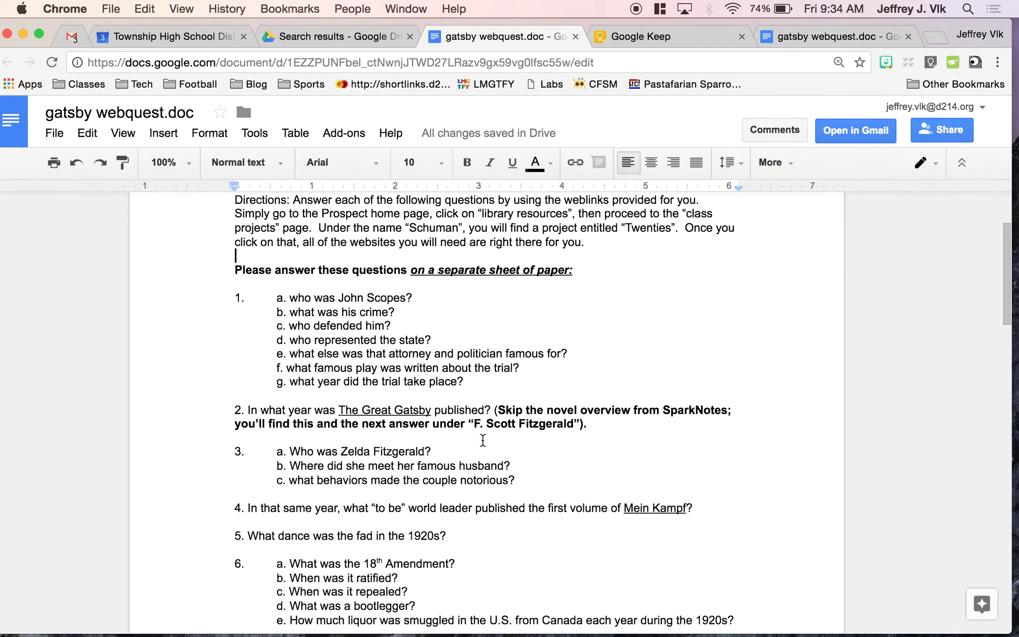
{"action": "scroll", "coordinate": [483, 440], "scroll_direction": "down", "scroll_amount": 15}
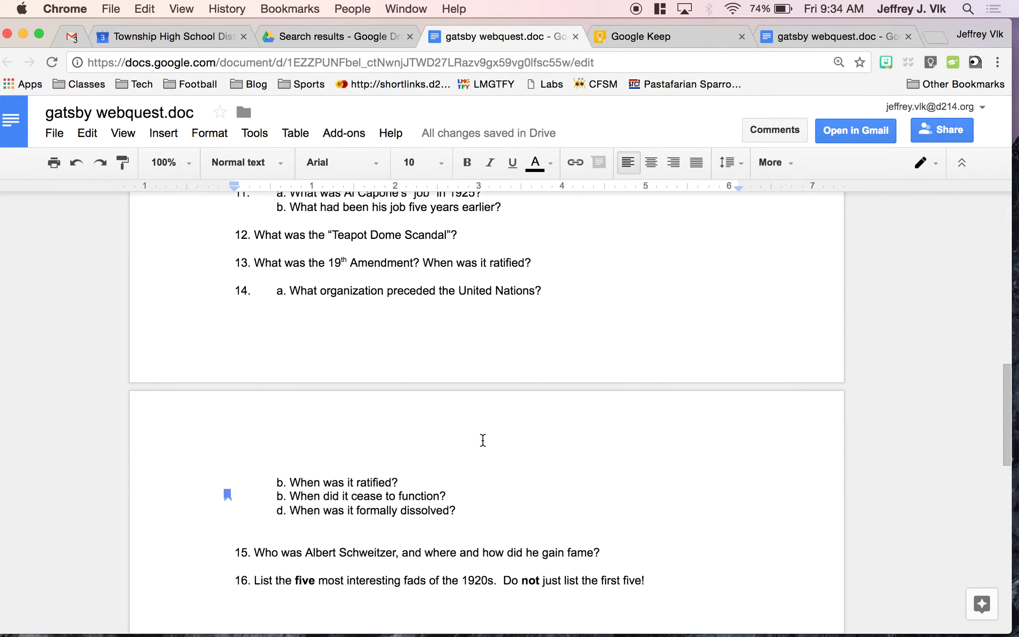
{"action": "scroll", "coordinate": [774, 433], "scroll_direction": "up", "scroll_amount": 20}
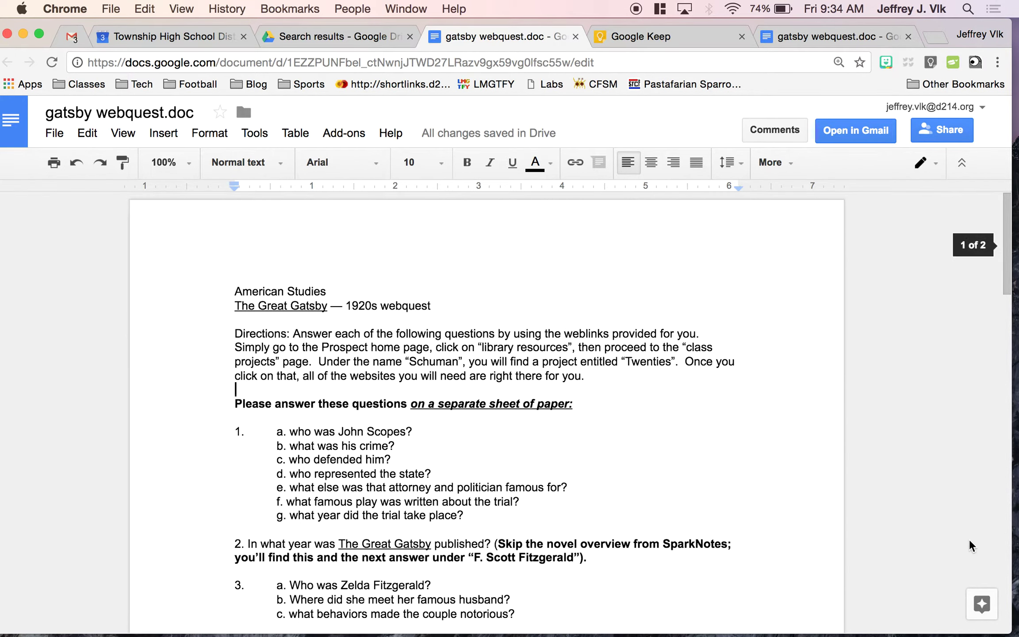
{"action": "left_click", "coordinate": [983, 606]}
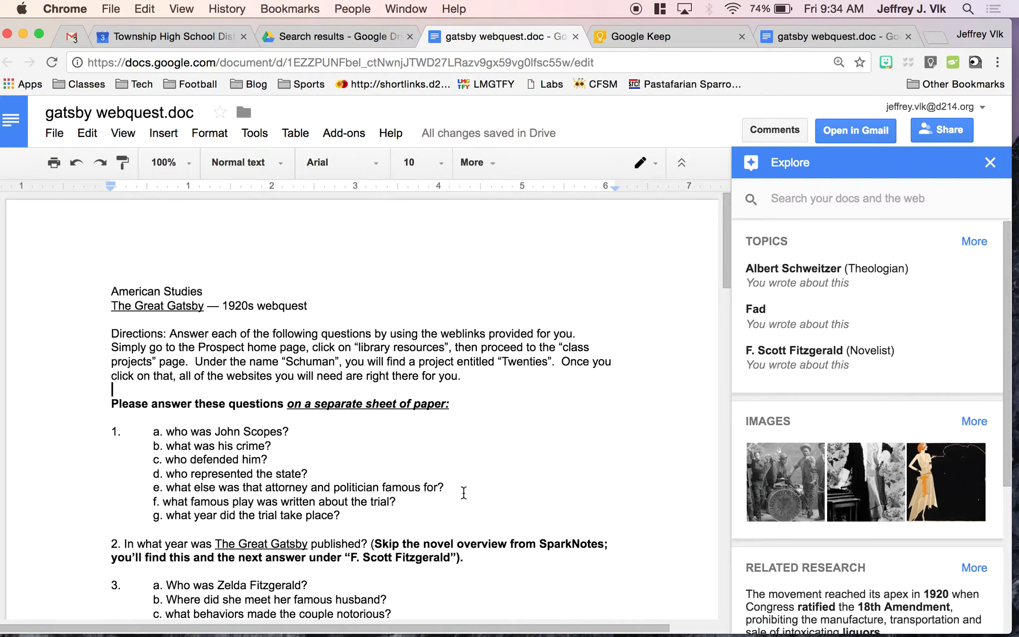
- Add a new empty line after question 16 at the end of the webquest
{"action": "scroll", "coordinate": [456, 427], "scroll_direction": "down", "scroll_amount": 1}
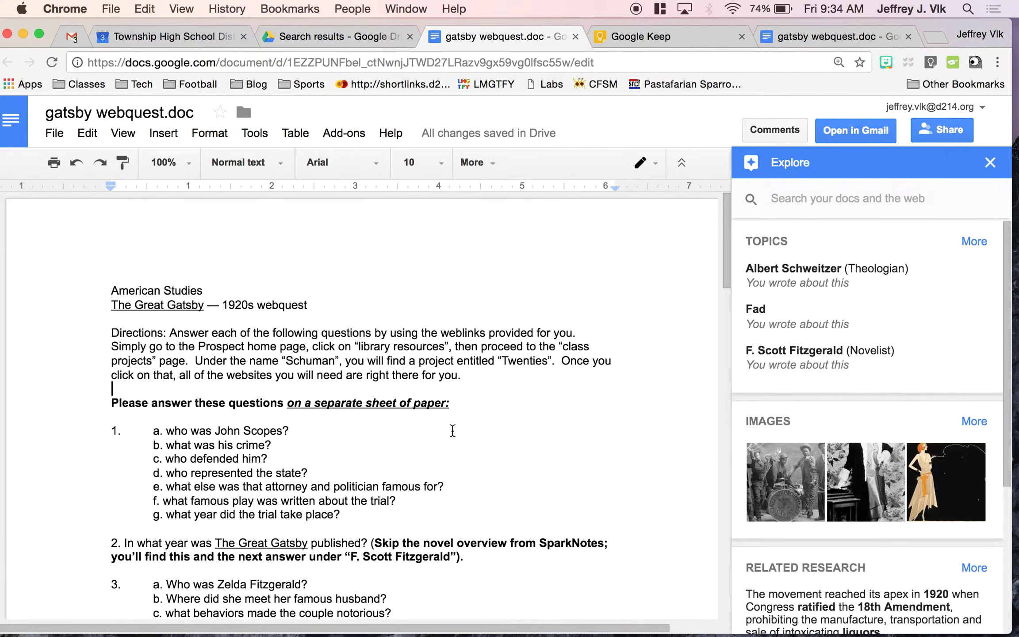
{"action": "scroll", "coordinate": [453, 431], "scroll_direction": "down", "scroll_amount": 5}
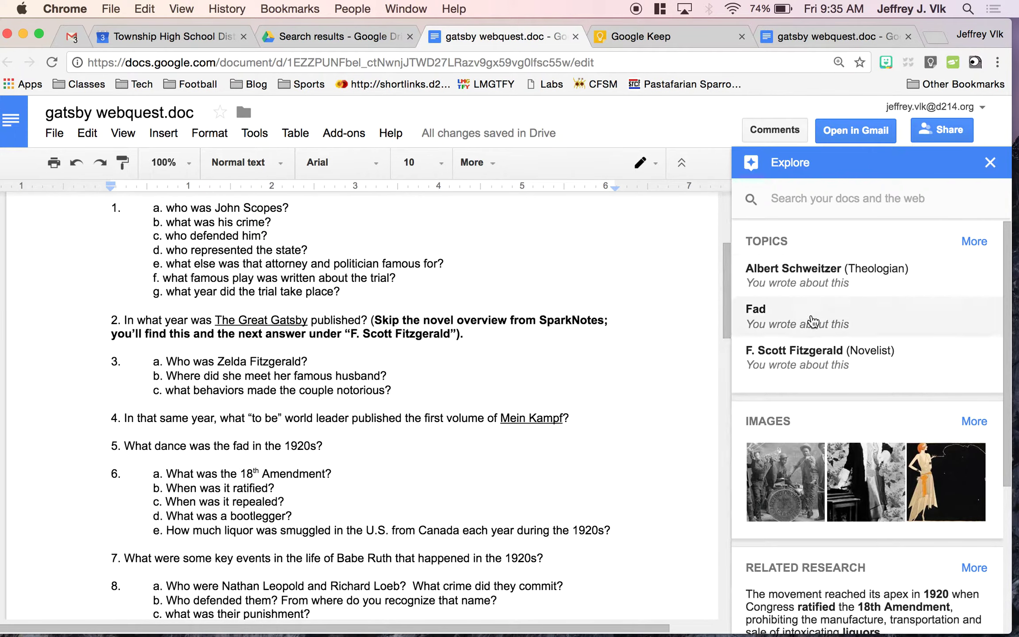
{"action": "scroll", "coordinate": [697, 453], "scroll_direction": "down", "scroll_amount": 4}
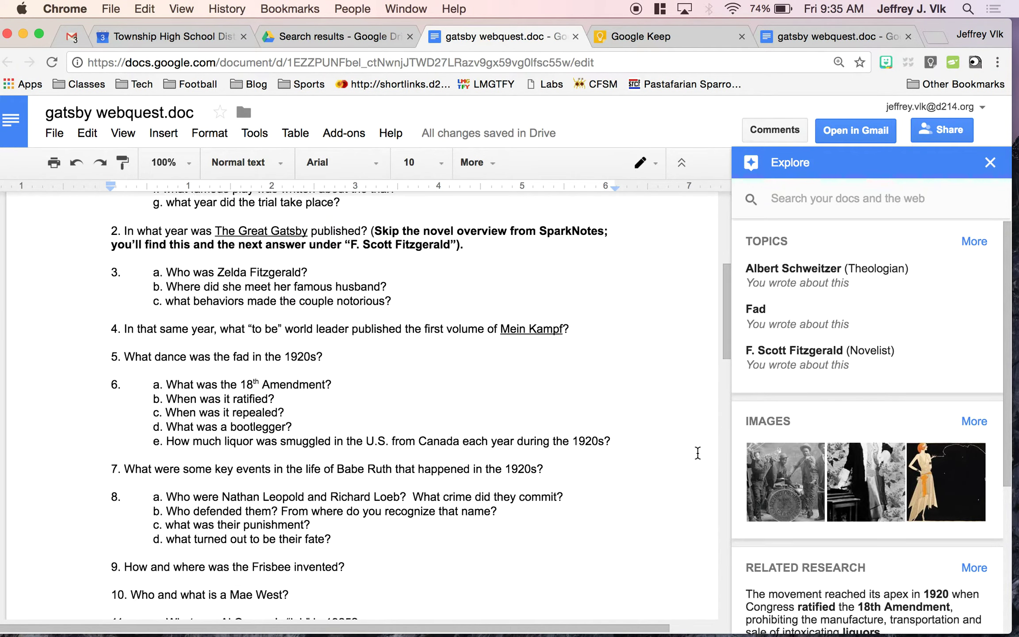
{"action": "scroll", "coordinate": [824, 446], "scroll_direction": "down", "scroll_amount": 1}
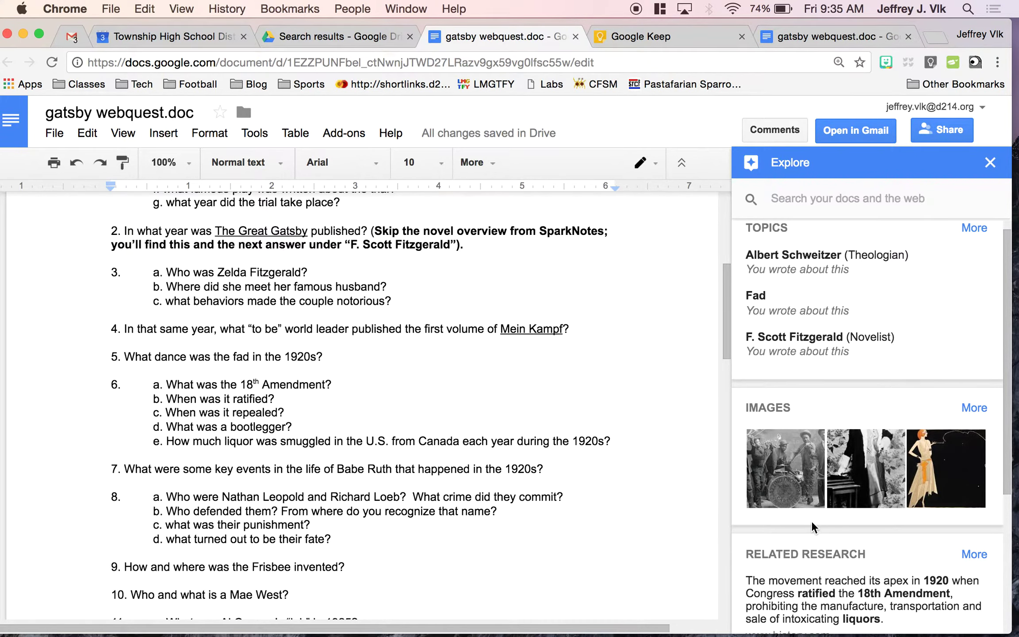
{"action": "scroll", "coordinate": [811, 521], "scroll_direction": "down", "scroll_amount": 5}
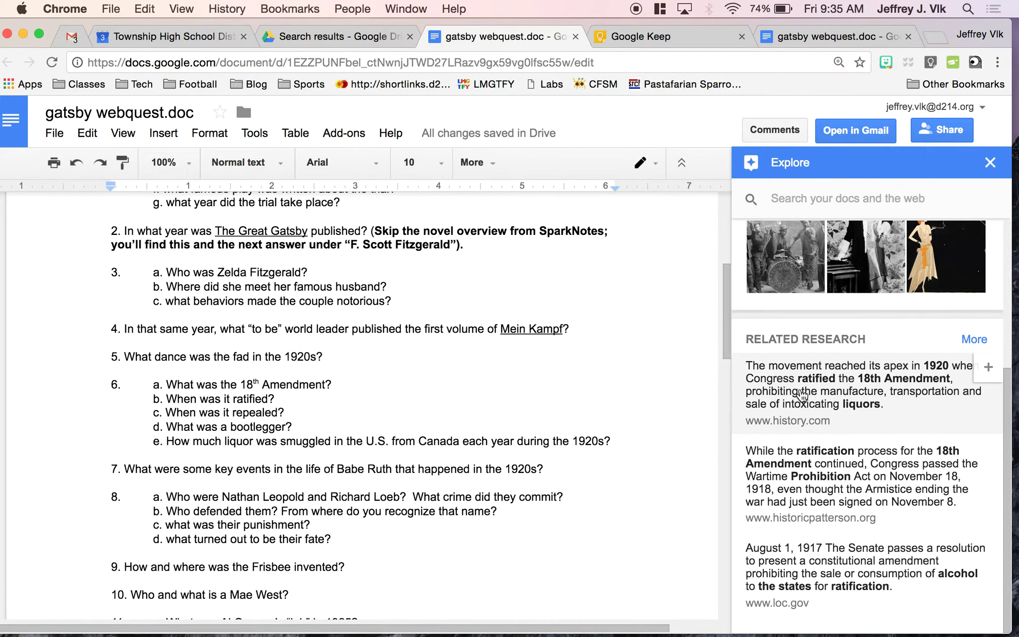
{"action": "scroll", "coordinate": [505, 440], "scroll_direction": "down", "scroll_amount": 15}
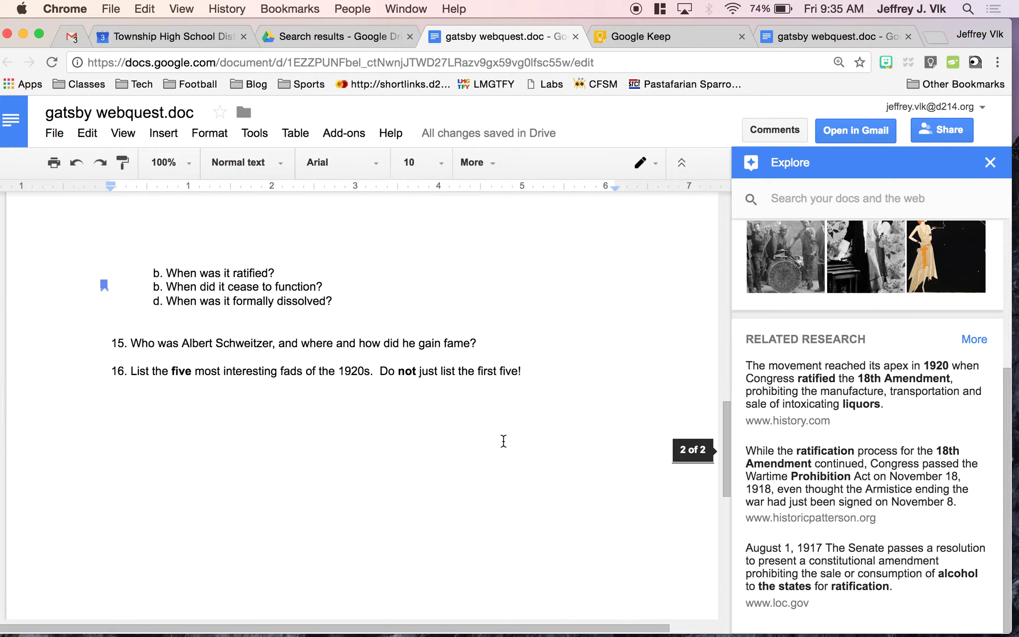
{"action": "scroll", "coordinate": [526, 394], "scroll_direction": "down", "scroll_amount": 2}
{"action": "left_click", "coordinate": [561, 328]}
{"action": "key", "text": "Return"}
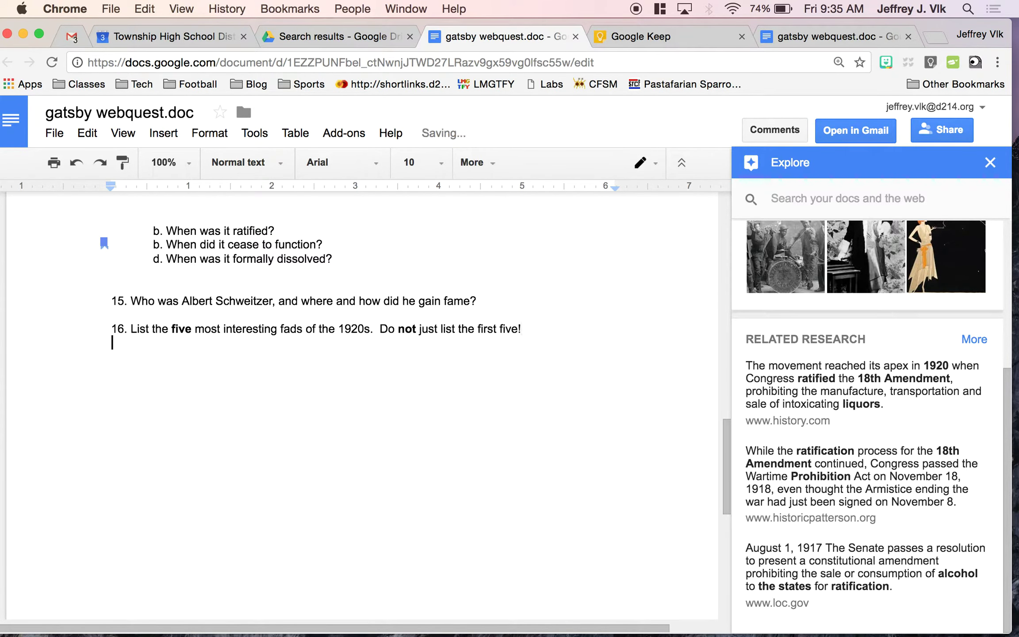
{"action": "scroll", "coordinate": [733, 343], "scroll_direction": "up", "scroll_amount": 5}
{"action": "scroll", "coordinate": [671, 364], "scroll_direction": "up", "scroll_amount": 12}
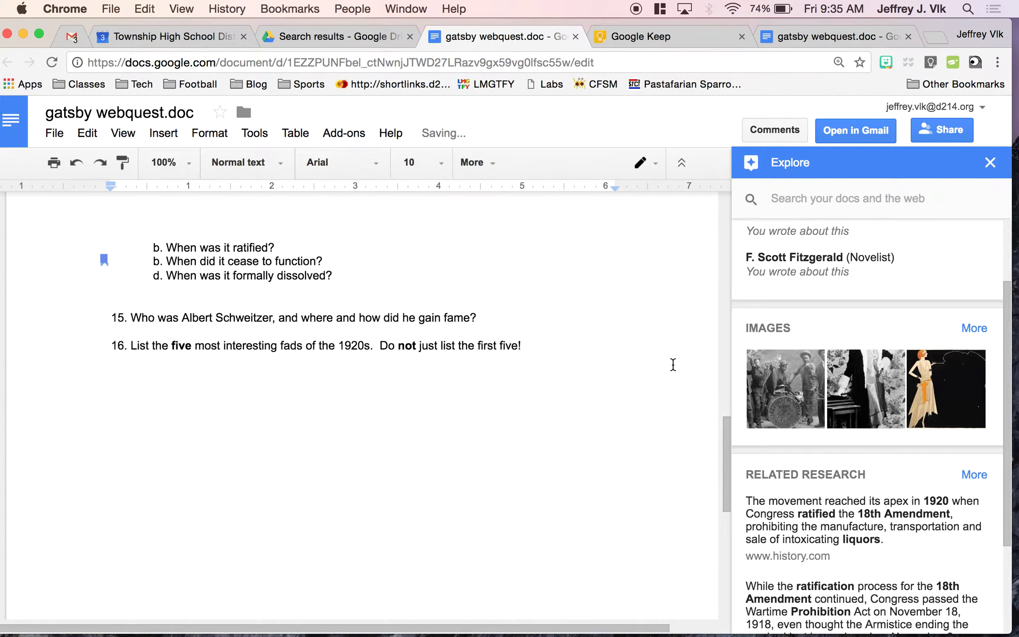
{"action": "scroll", "coordinate": [589, 484], "scroll_direction": "down", "scroll_amount": 10}
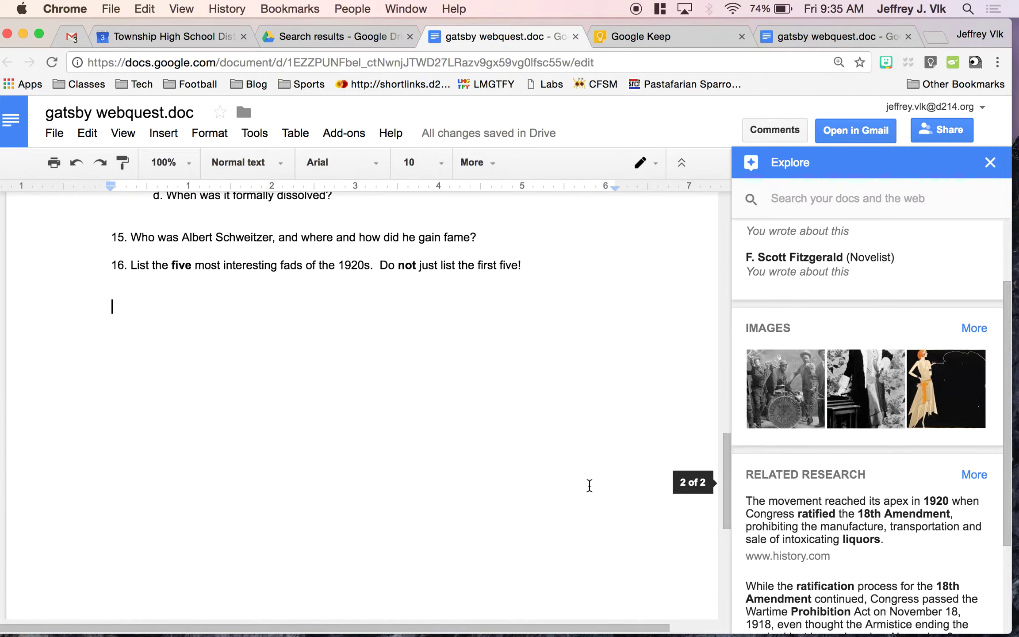
- Drag Explore's jazz band photo and the history.com 18th Amendment passage in below question 16
{"action": "left_click_drag", "start_coordinate": [777, 386], "coordinate": [142, 341]}
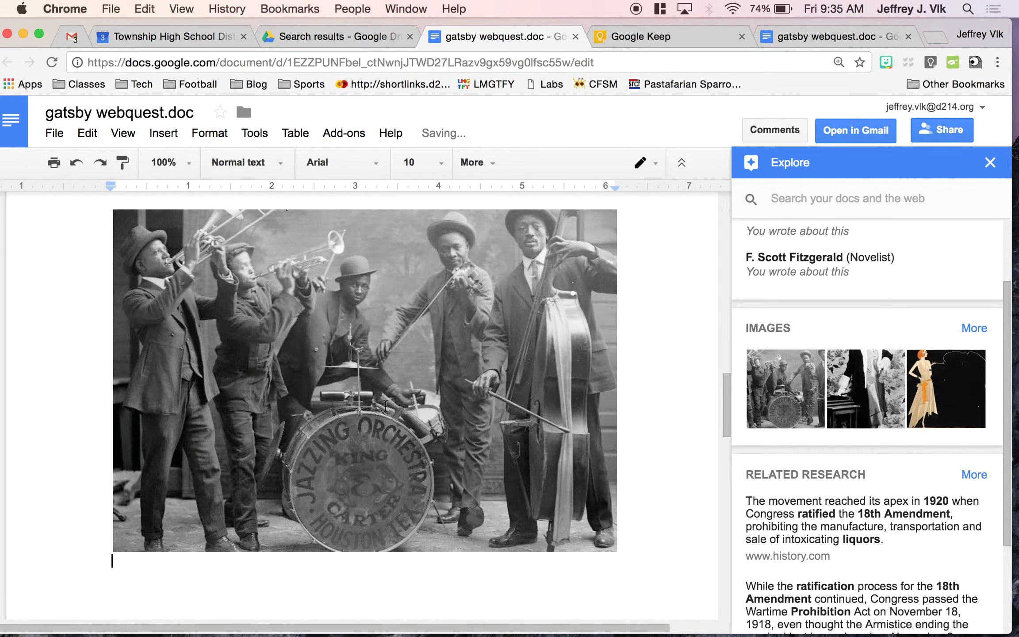
{"action": "scroll", "coordinate": [592, 376], "scroll_direction": "down", "scroll_amount": 5}
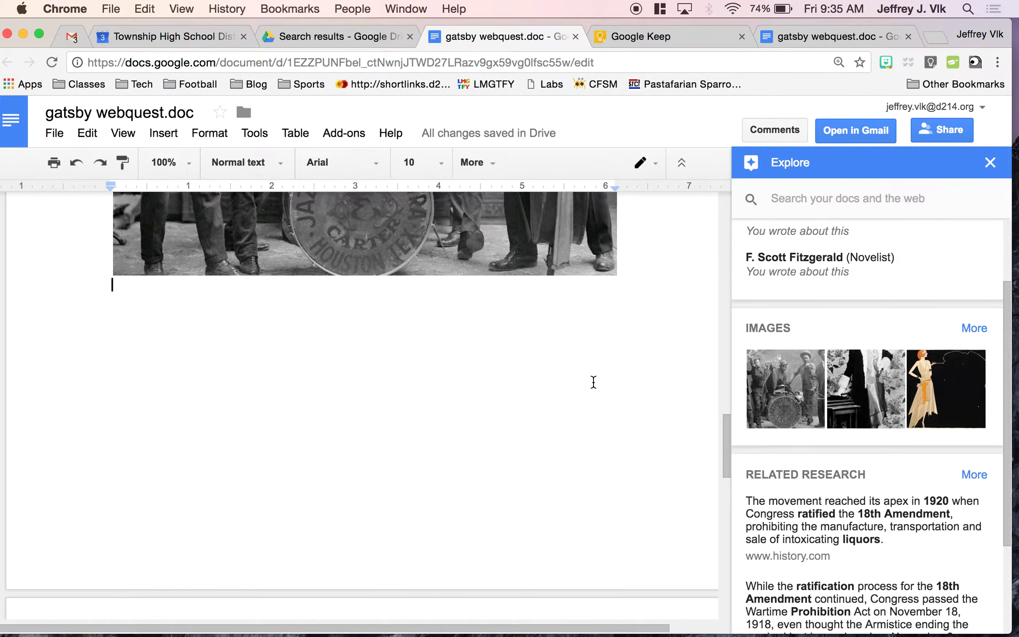
{"action": "scroll", "coordinate": [772, 418], "scroll_direction": "down", "scroll_amount": 2}
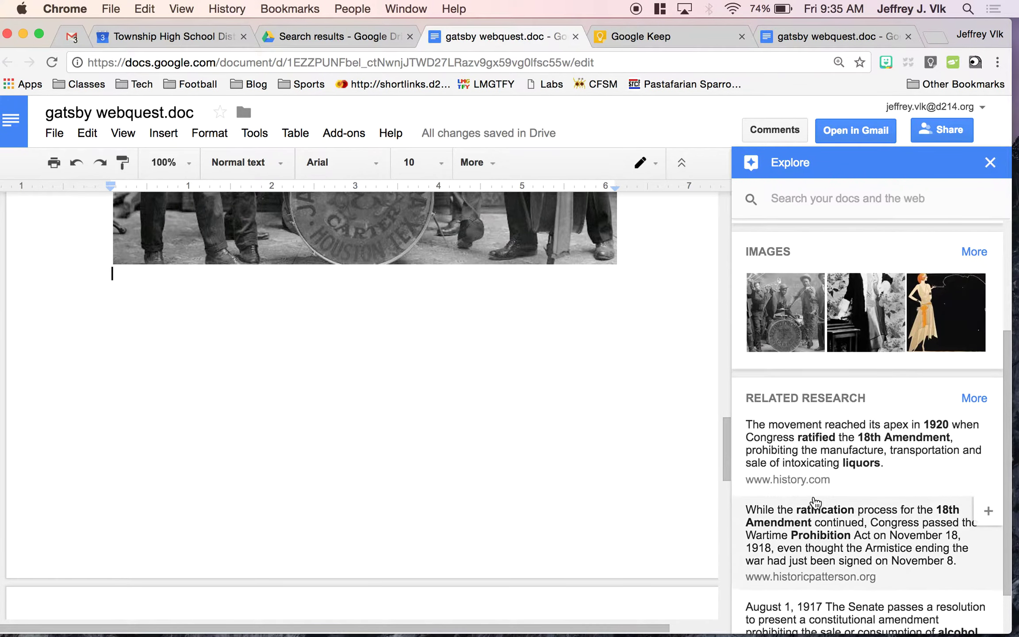
{"action": "scroll", "coordinate": [816, 503], "scroll_direction": "down", "scroll_amount": 2}
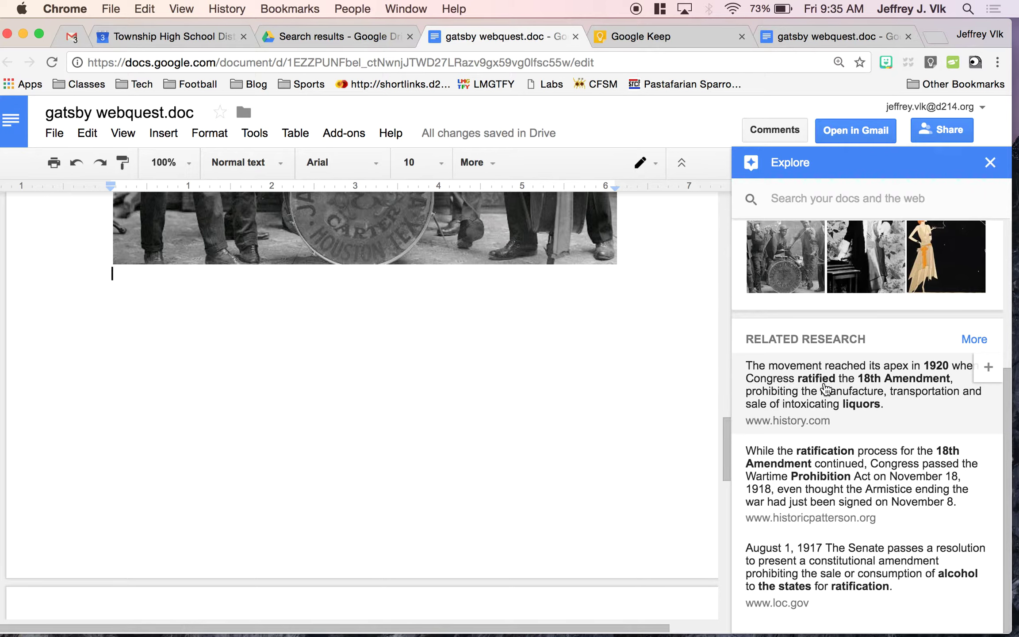
{"action": "left_click_drag", "start_coordinate": [825, 389], "coordinate": [300, 360]}
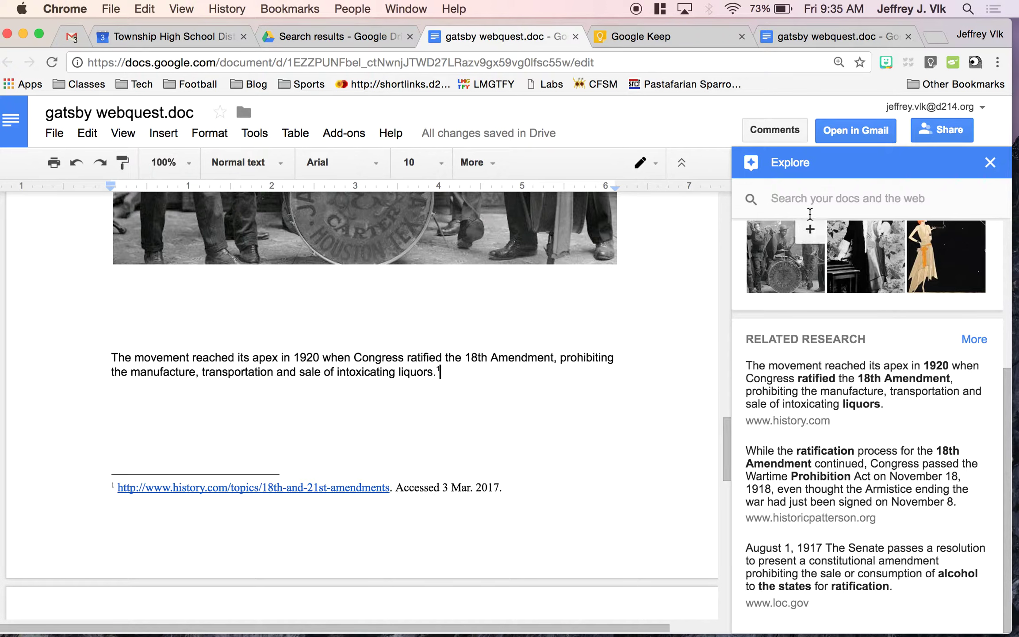
- Search Explore for 'f scott fitzgerald', browse Web, Images and Drive results, ending on Images
{"action": "left_click", "coordinate": [835, 198]}
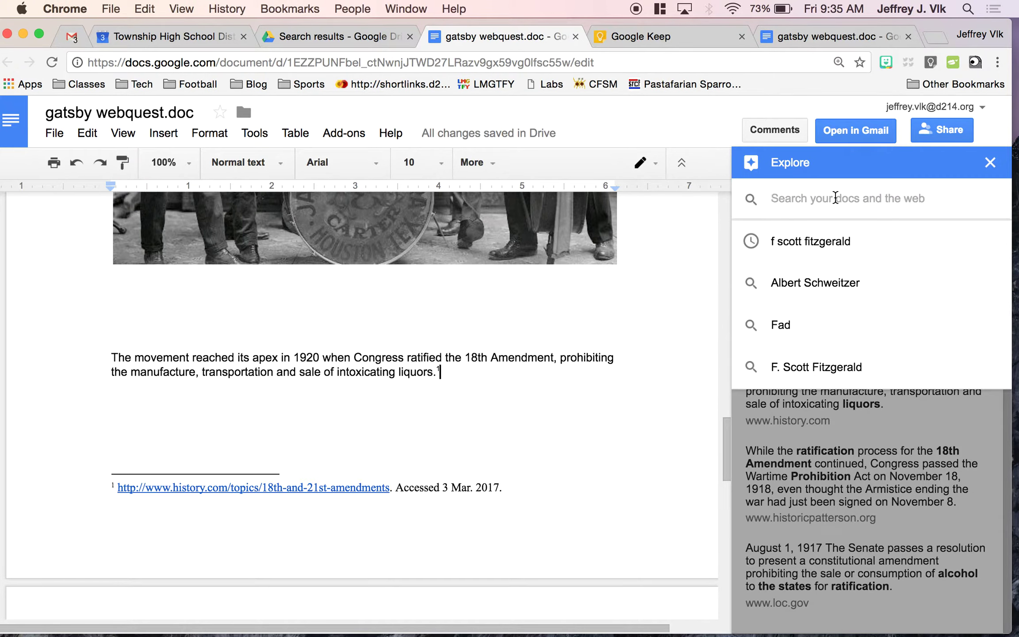
{"action": "left_click", "coordinate": [829, 246]}
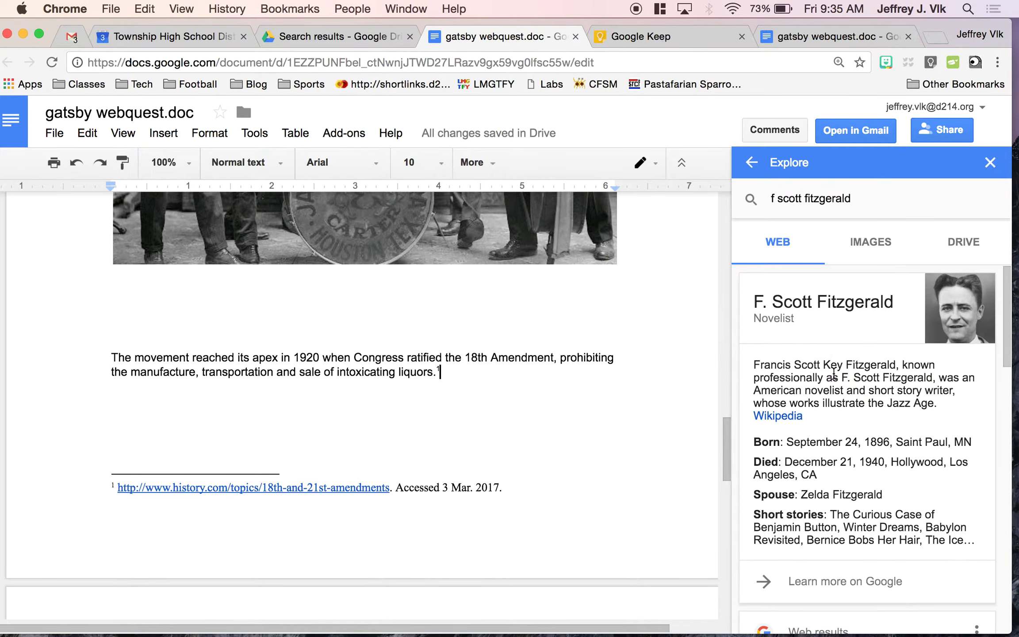
{"action": "scroll", "coordinate": [829, 426], "scroll_direction": "down", "scroll_amount": 5}
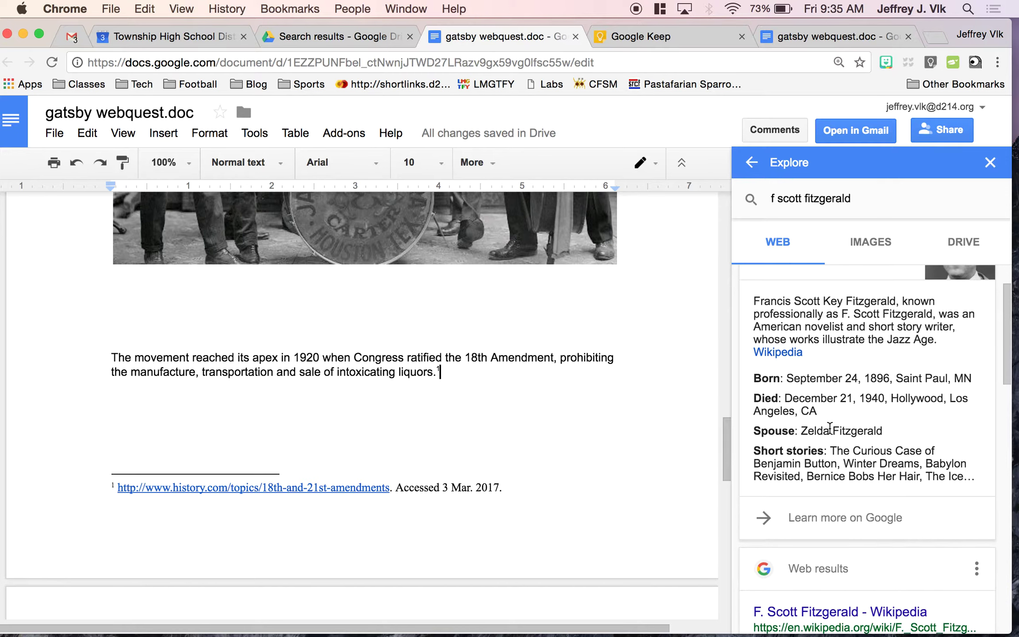
{"action": "scroll", "coordinate": [830, 428], "scroll_direction": "down", "scroll_amount": 5}
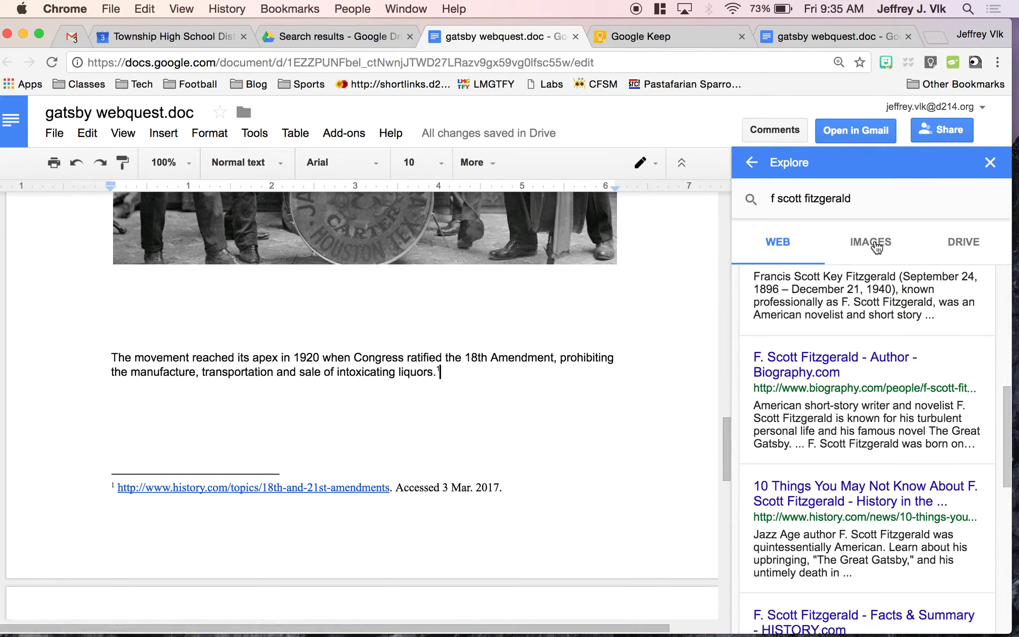
{"action": "left_click", "coordinate": [875, 245]}
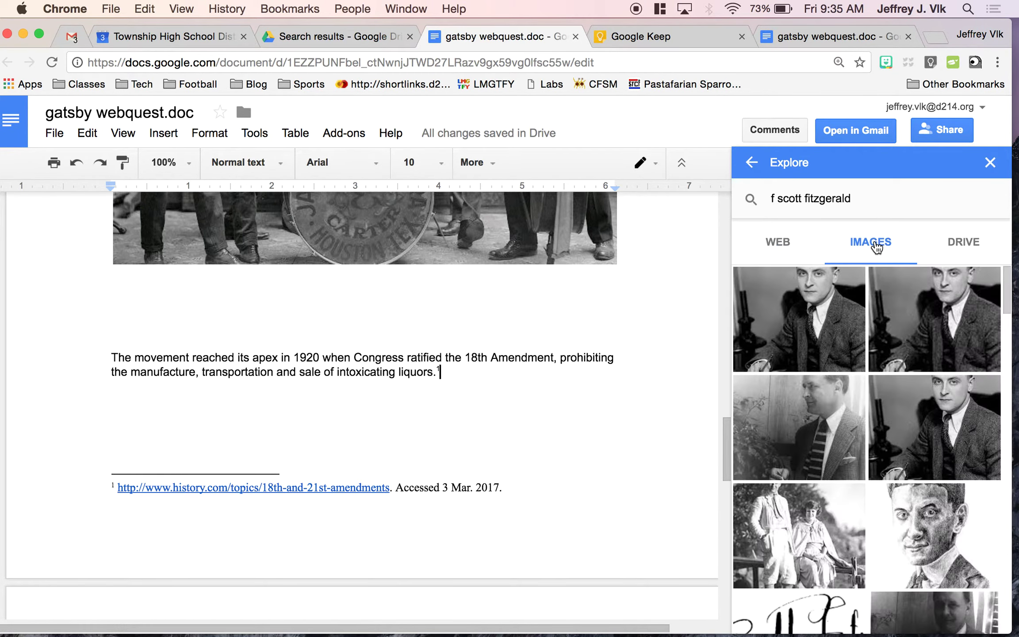
{"action": "left_click", "coordinate": [971, 245]}
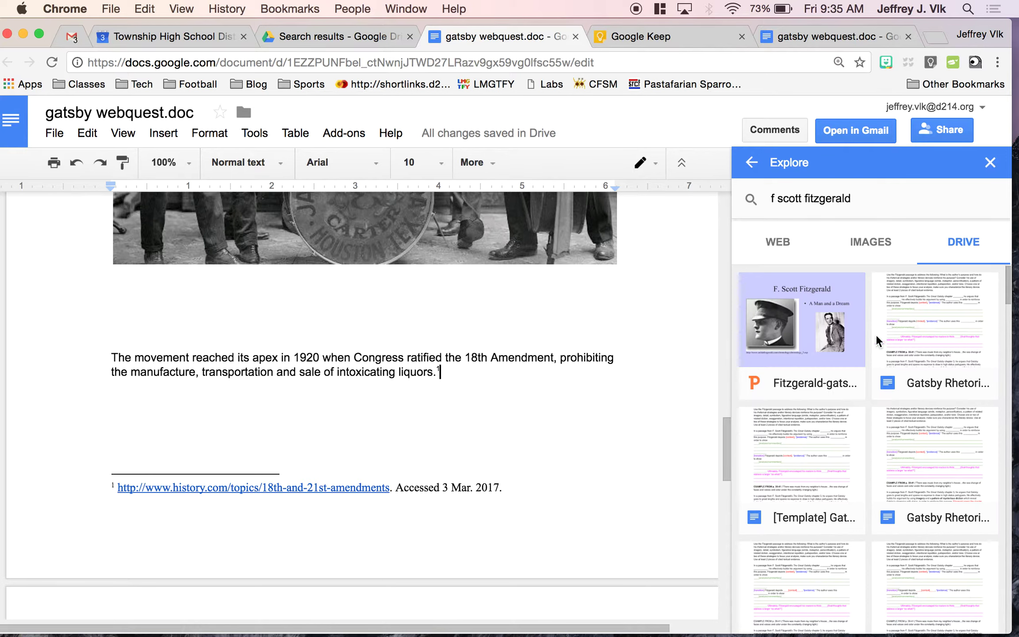
{"action": "scroll", "coordinate": [867, 339], "scroll_direction": "down", "scroll_amount": 3}
{"action": "scroll", "coordinate": [867, 339], "scroll_direction": "up", "scroll_amount": 3}
{"action": "left_click", "coordinate": [777, 244]}
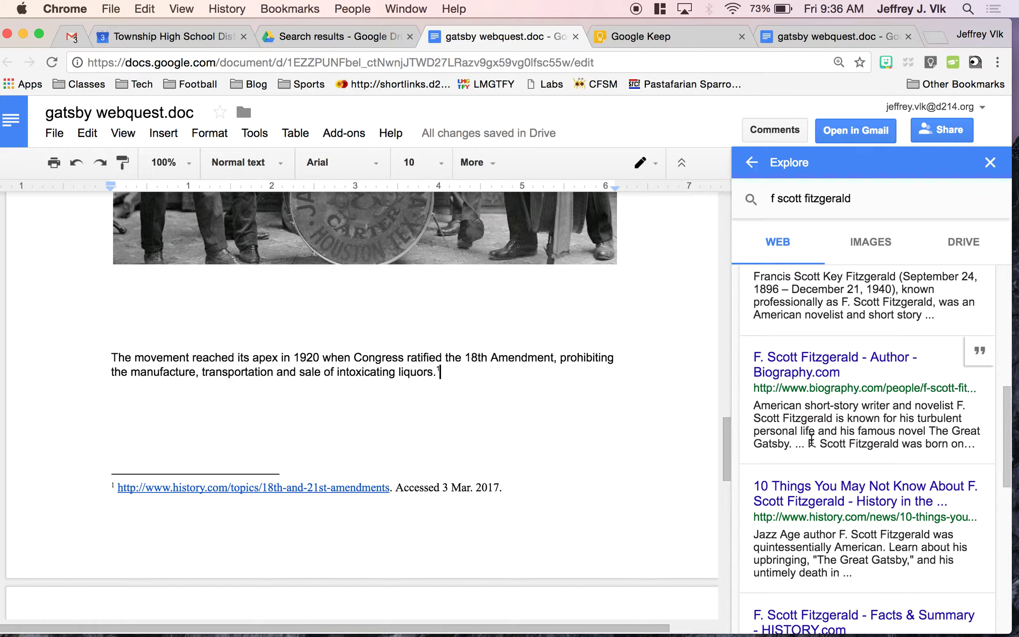
{"action": "left_click", "coordinate": [874, 248]}
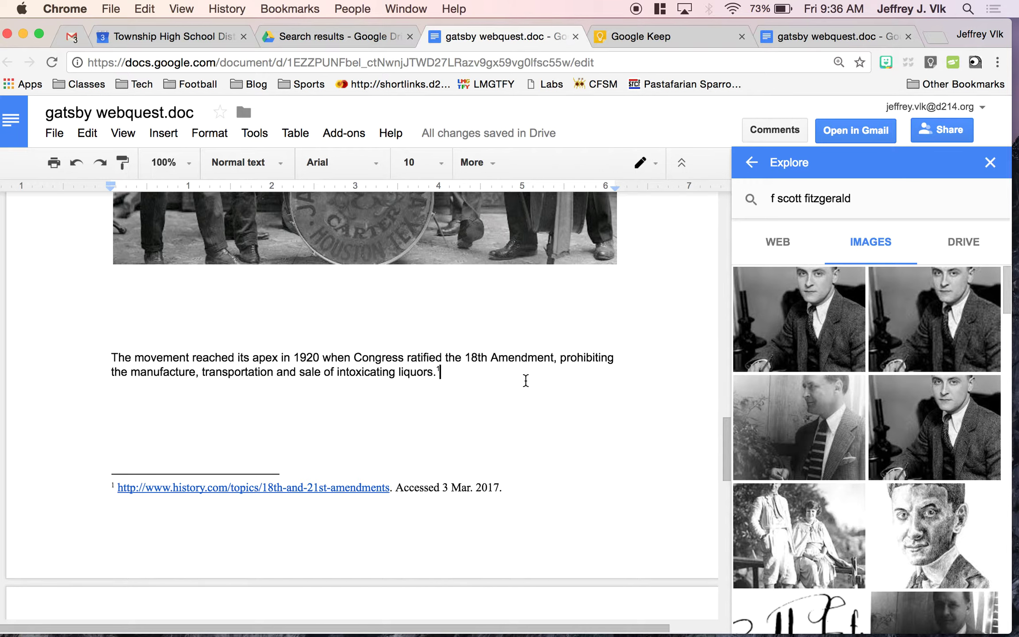
{"action": "key", "text": "Return"}
{"action": "key", "text": "Return"}
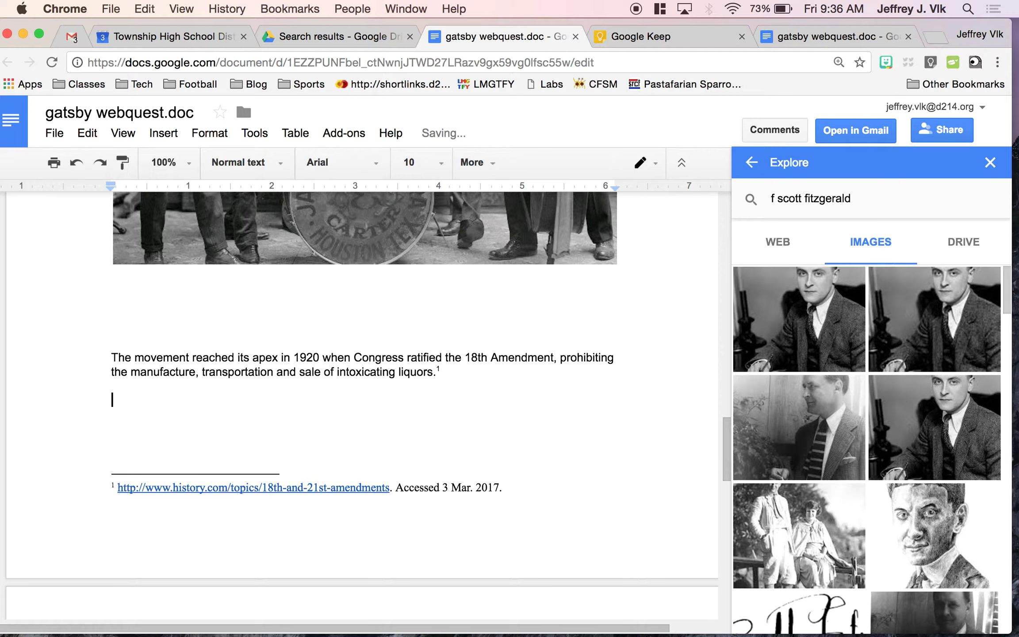
- Insert the first Fitzgerald image, him writing at a desk, then close Explore
{"action": "left_click_drag", "start_coordinate": [814, 321], "coordinate": [183, 420]}
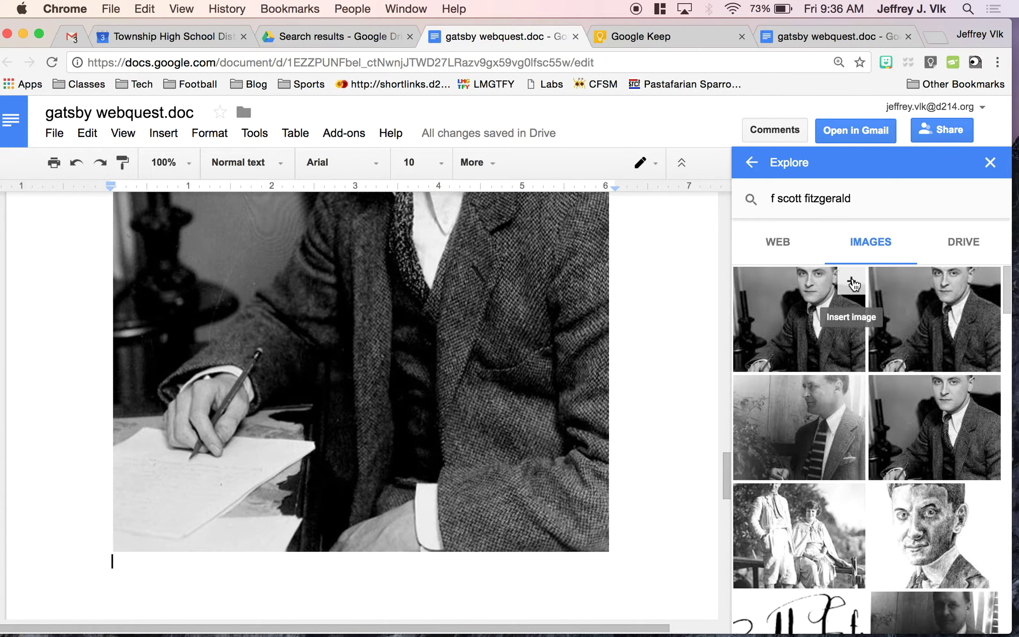
{"action": "left_click", "coordinate": [853, 283]}
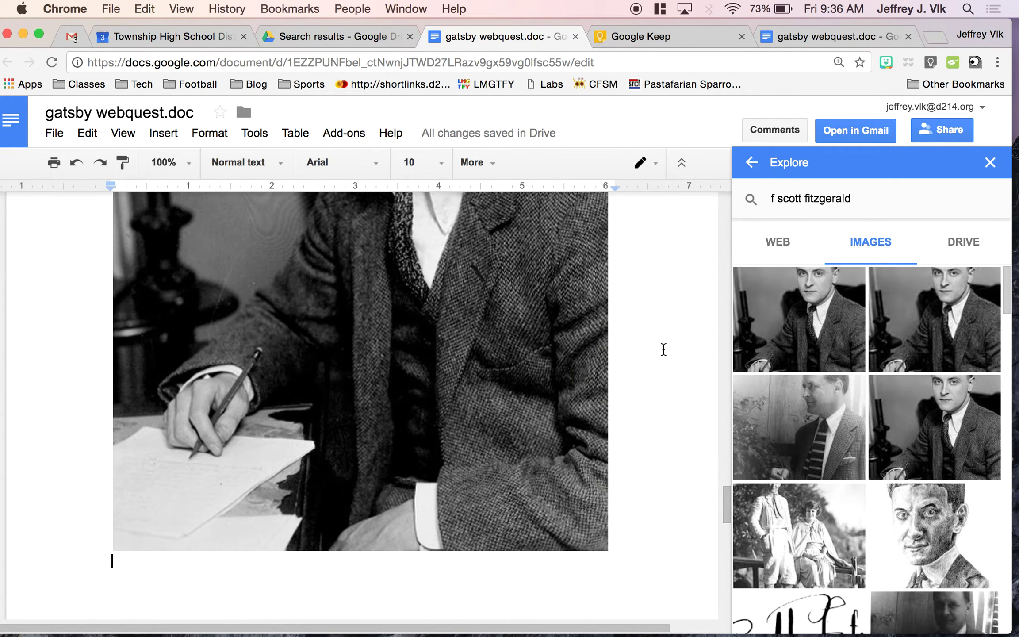
{"action": "left_click", "coordinate": [989, 162]}
- Return to the top of the webquest and open the Tools menu
{"action": "scroll", "coordinate": [685, 283], "scroll_direction": "up", "scroll_amount": 20}
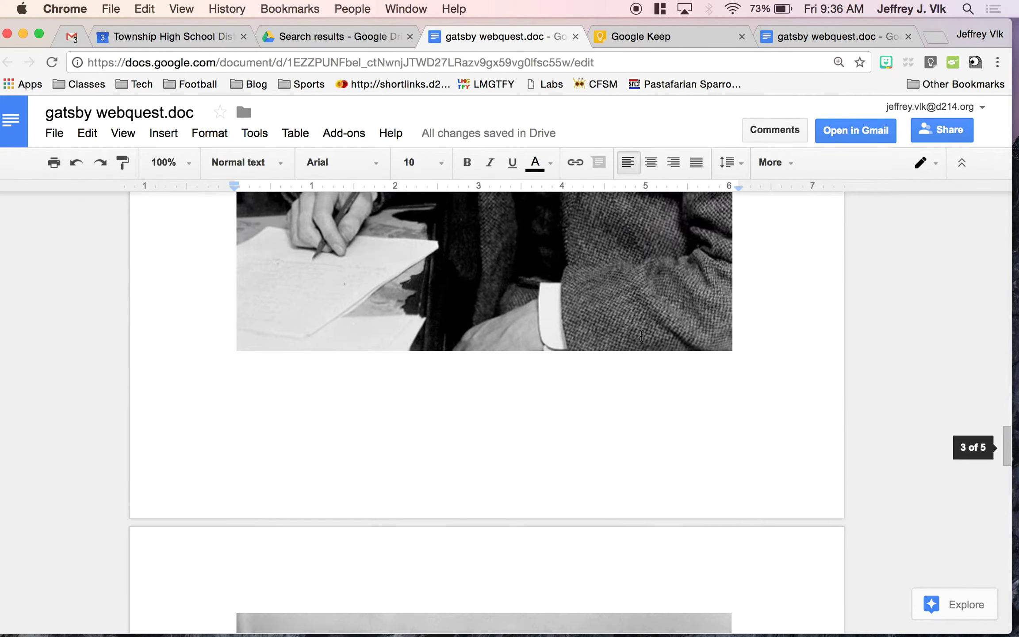
{"action": "scroll", "coordinate": [641, 336], "scroll_direction": "up", "scroll_amount": 5}
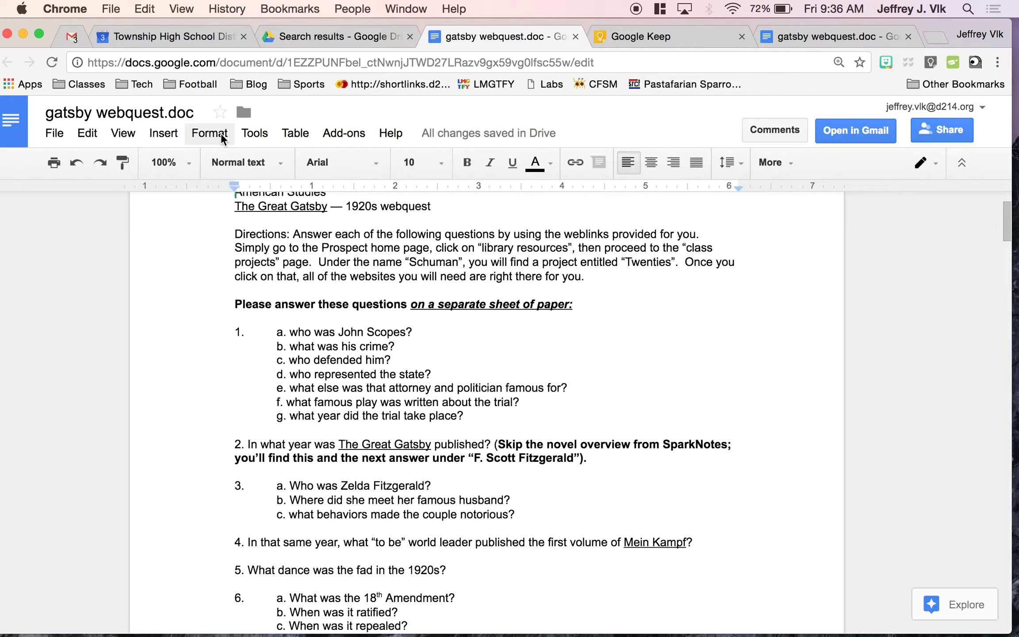
{"action": "left_click", "coordinate": [261, 134]}
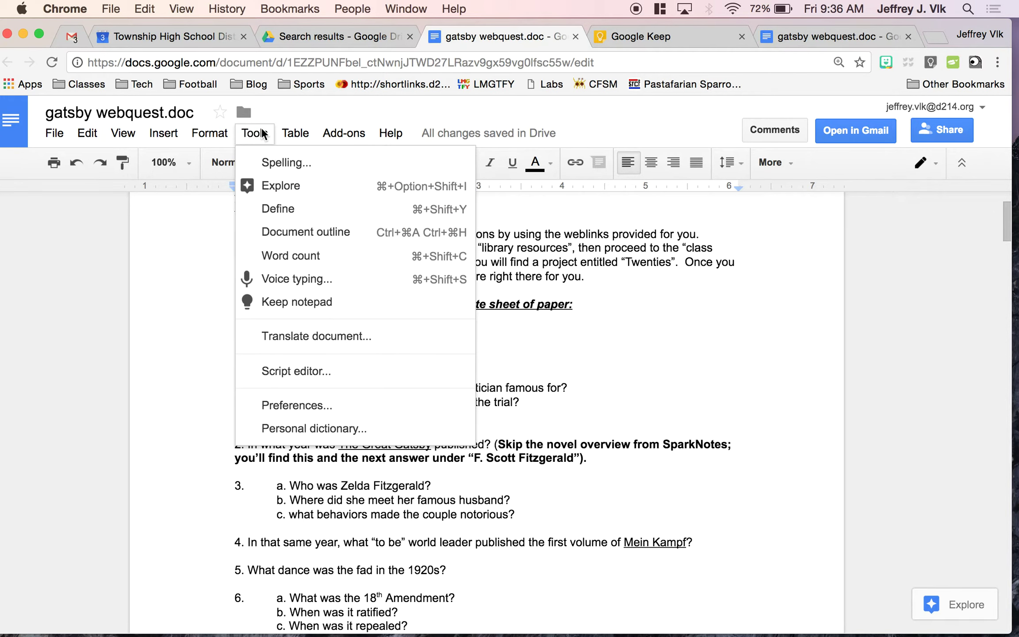
- Add a Keep note 'Gatsby Webquest': 'Remember to make 30 copies and tell the kids about the test.'
{"action": "left_click", "coordinate": [303, 303]}
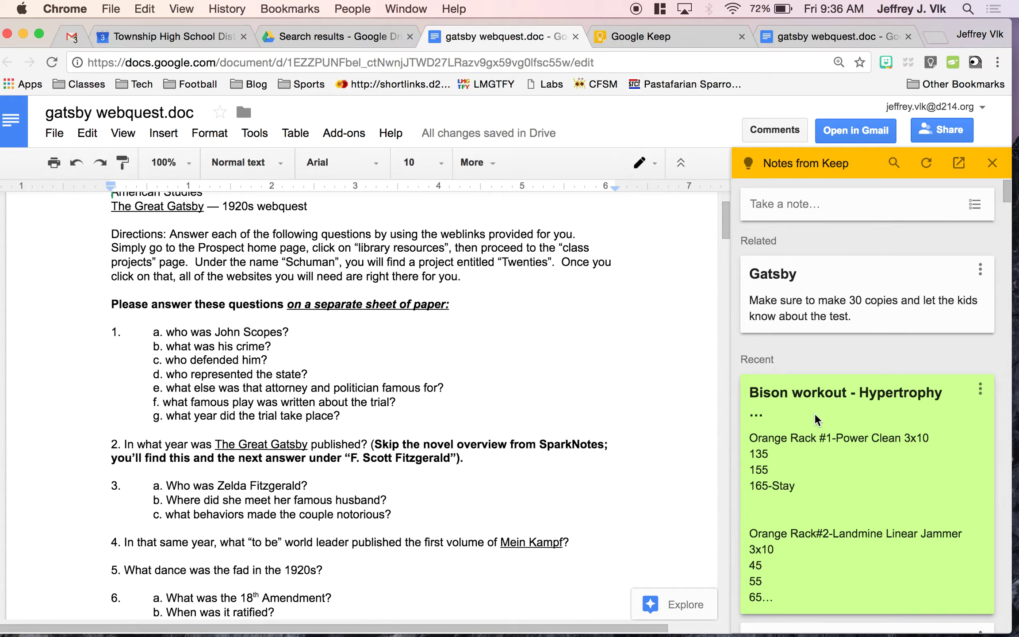
{"action": "left_click", "coordinate": [816, 204]}
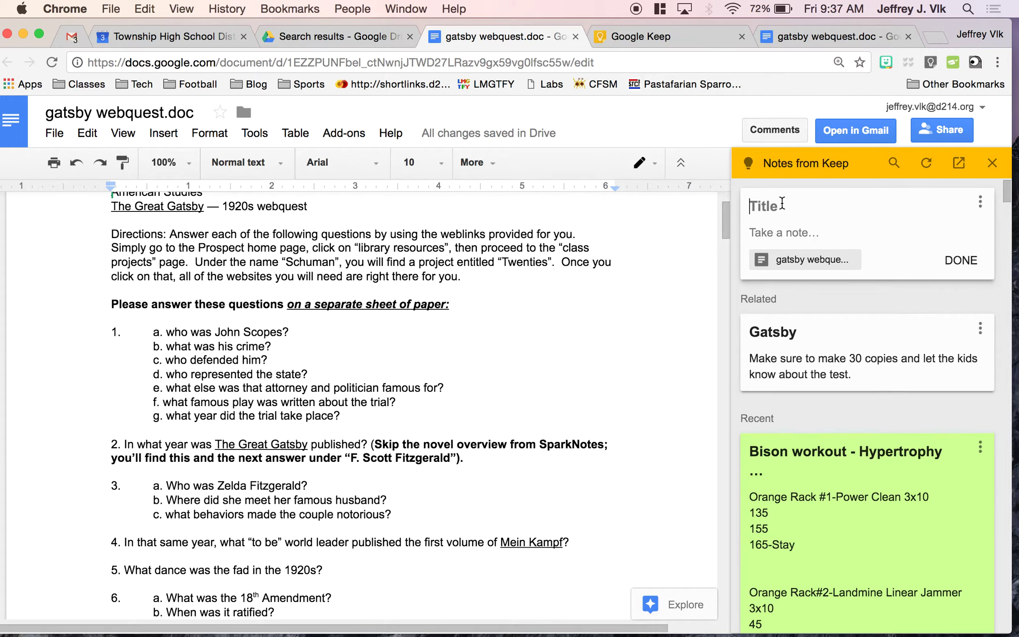
{"action": "type", "text": "Gatsby Webquest"}
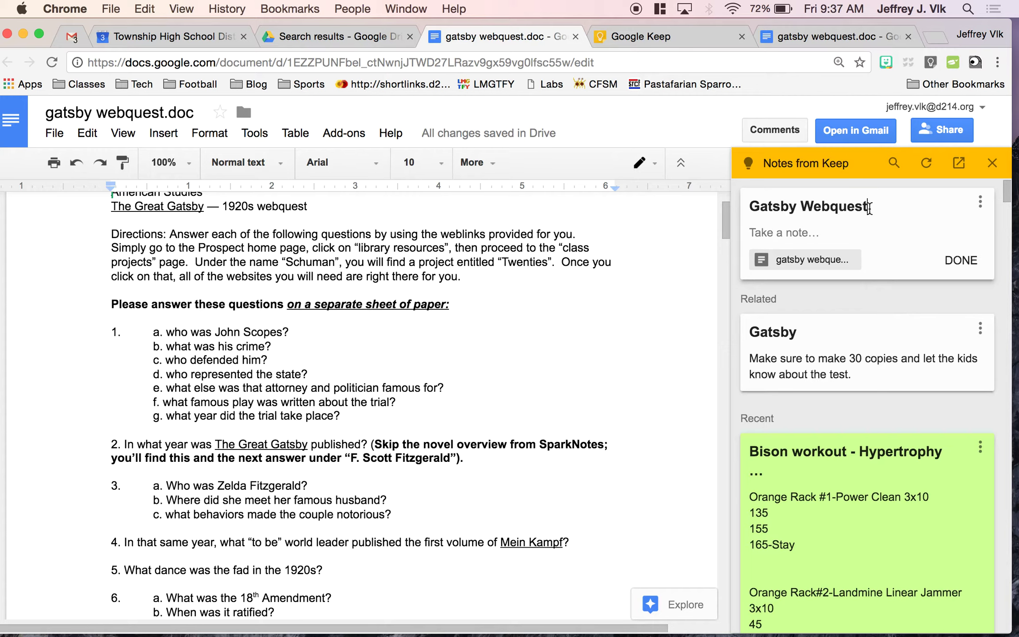
{"action": "left_click", "coordinate": [802, 231]}
{"action": "type", "text": "Remember to make 30 co"}
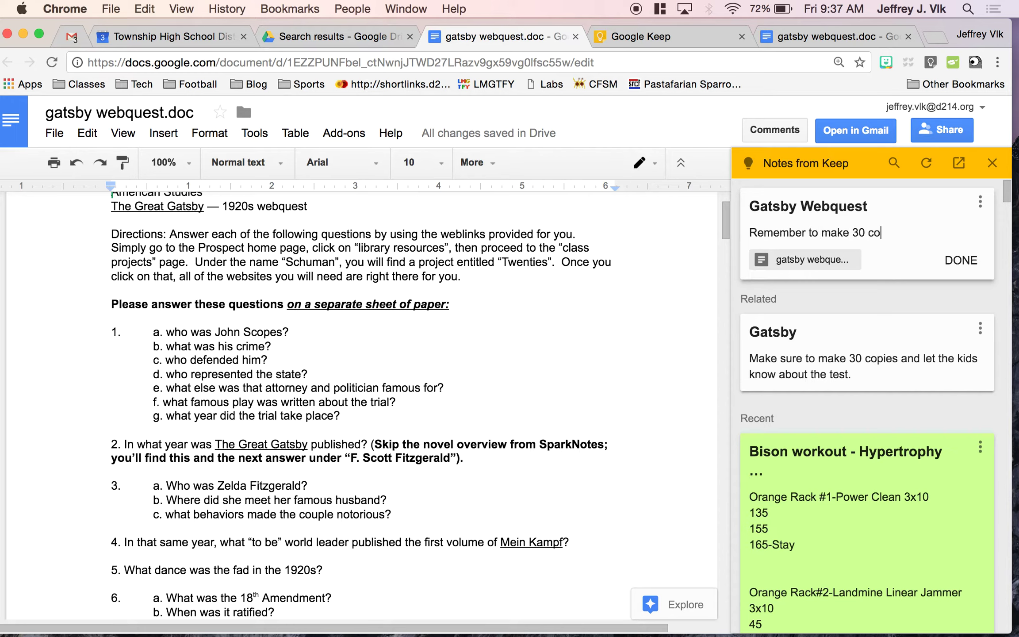
{"action": "type", "text": "pies and tell the kid"}
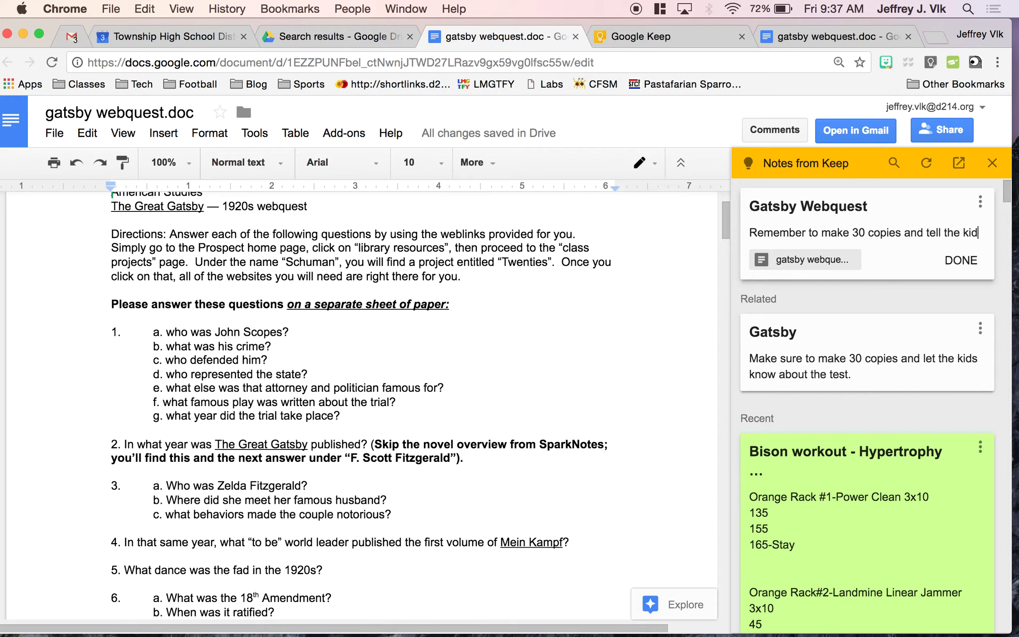
{"action": "type", "text": "s about the test."}
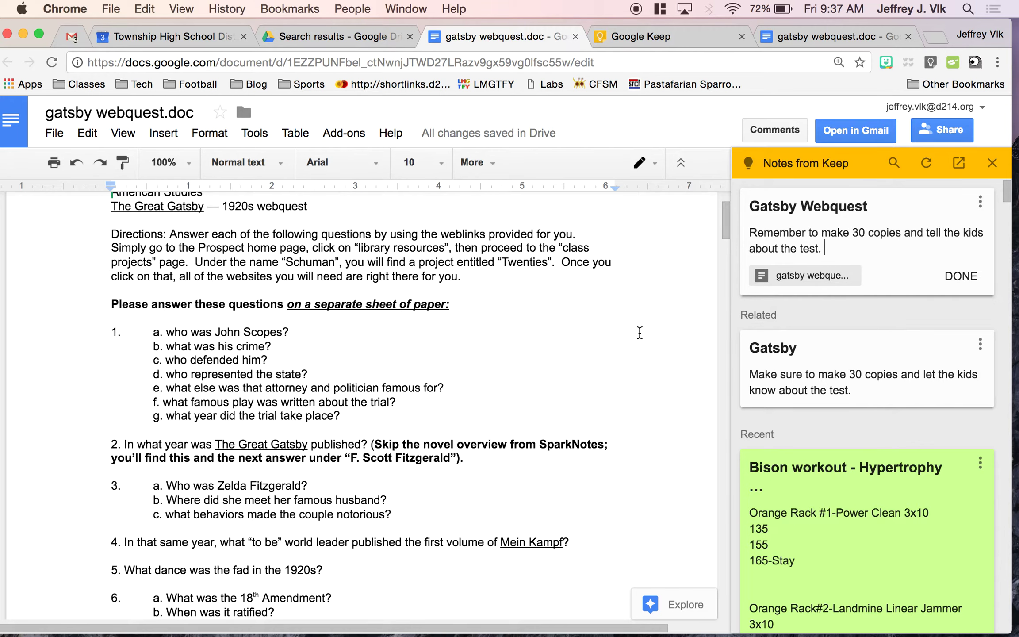
{"action": "left_click", "coordinate": [671, 41]}
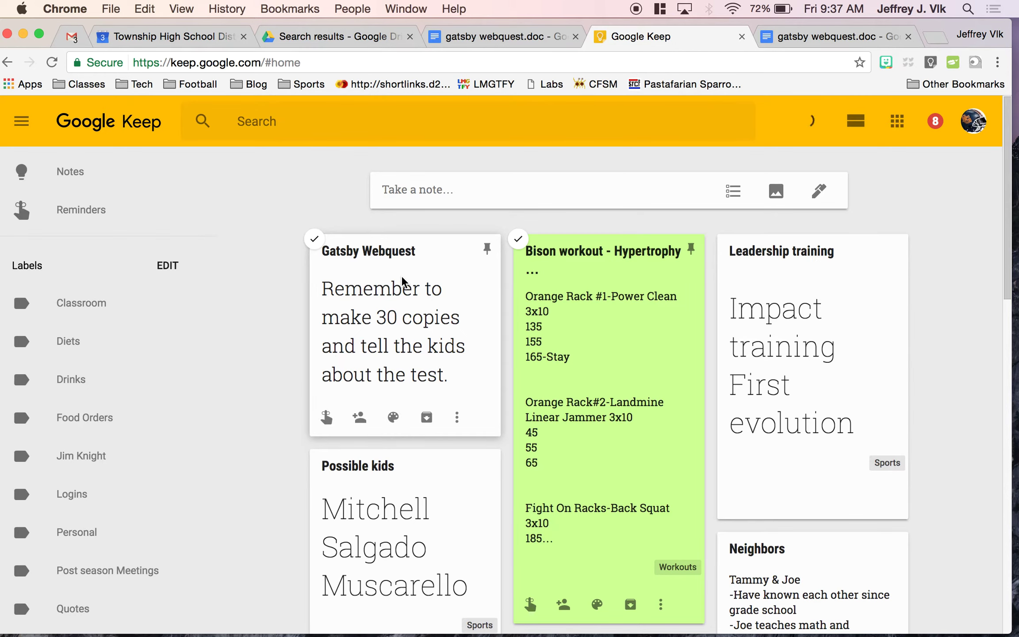
- Review the Gatsby Webquest note, then add a 'Reminders for kids' note: 'Be sure to check your sources.'
{"action": "left_click", "coordinate": [379, 315]}
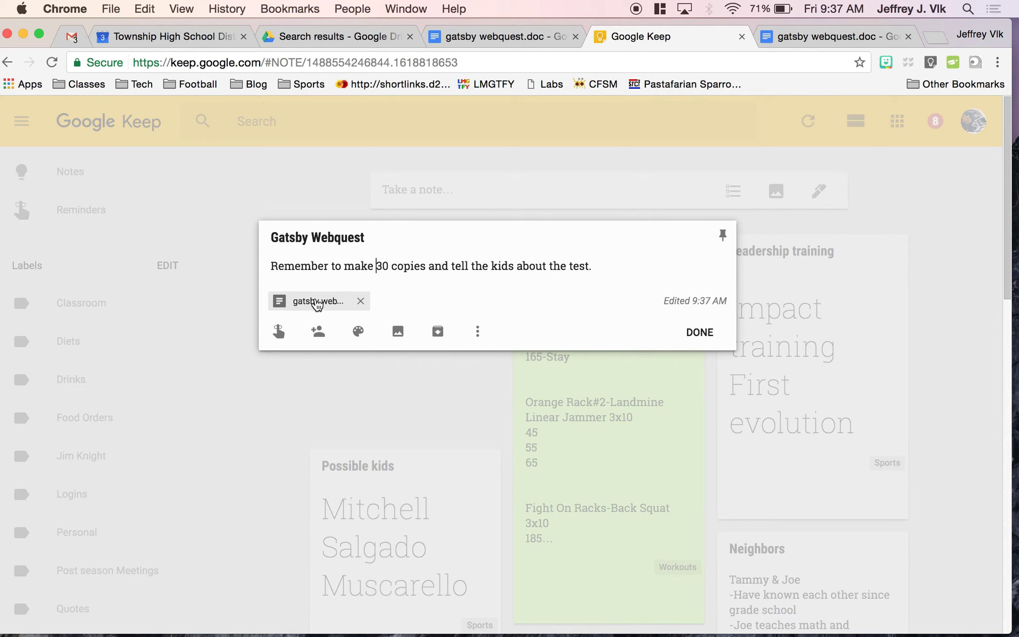
{"action": "left_click", "coordinate": [336, 168]}
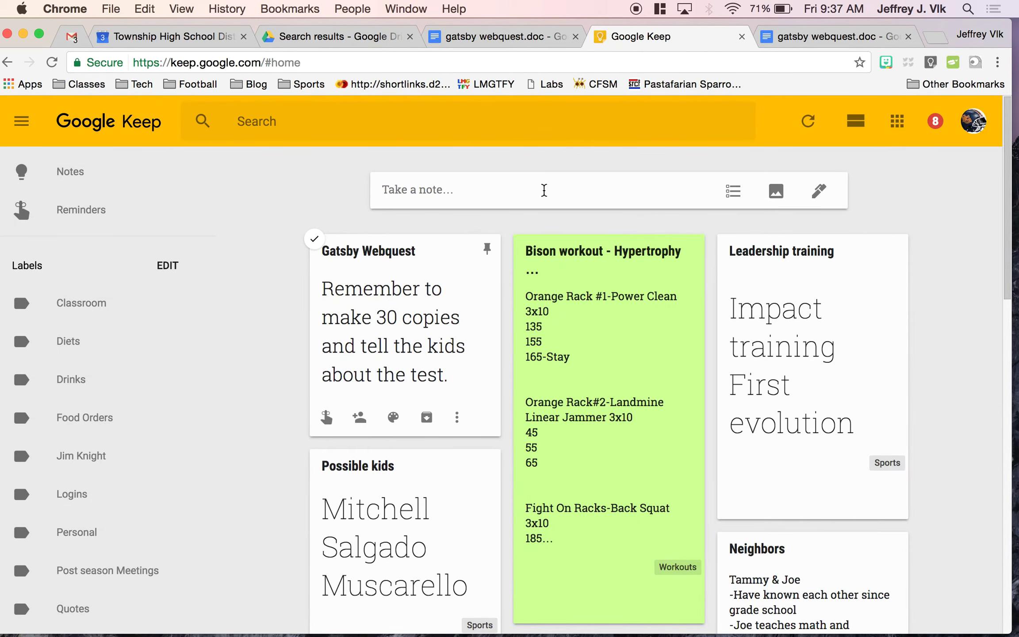
{"action": "left_click", "coordinate": [543, 190]}
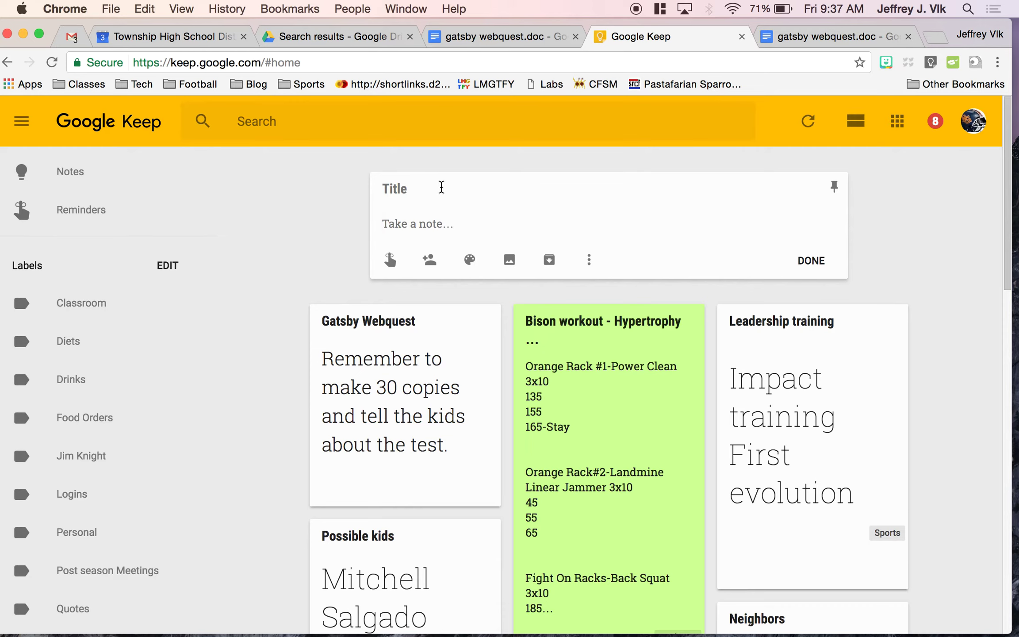
{"action": "type", "text": "Reminder"}
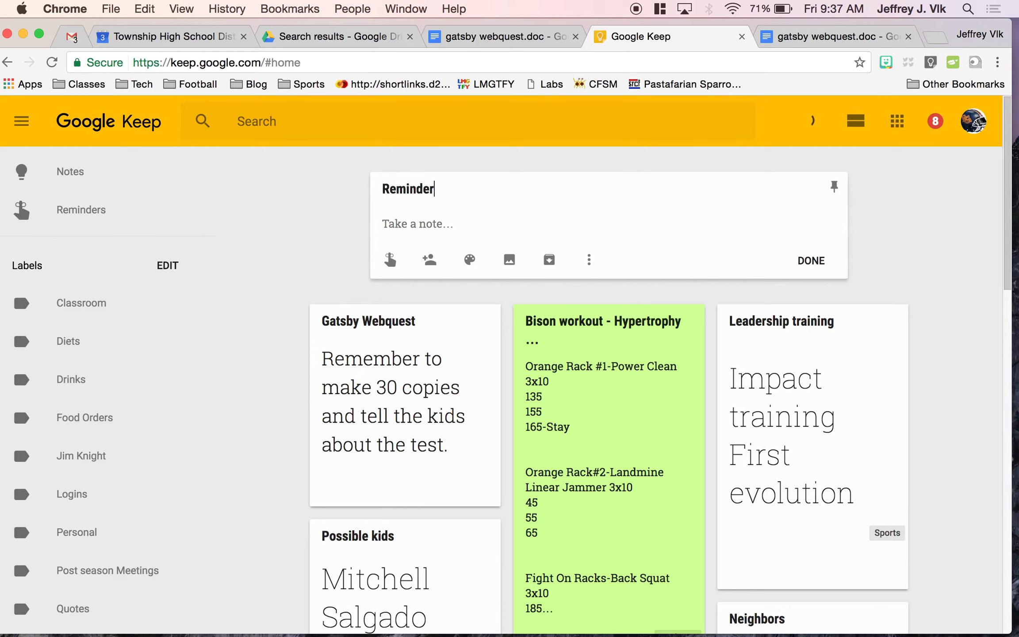
{"action": "type", "text": "s for kids"}
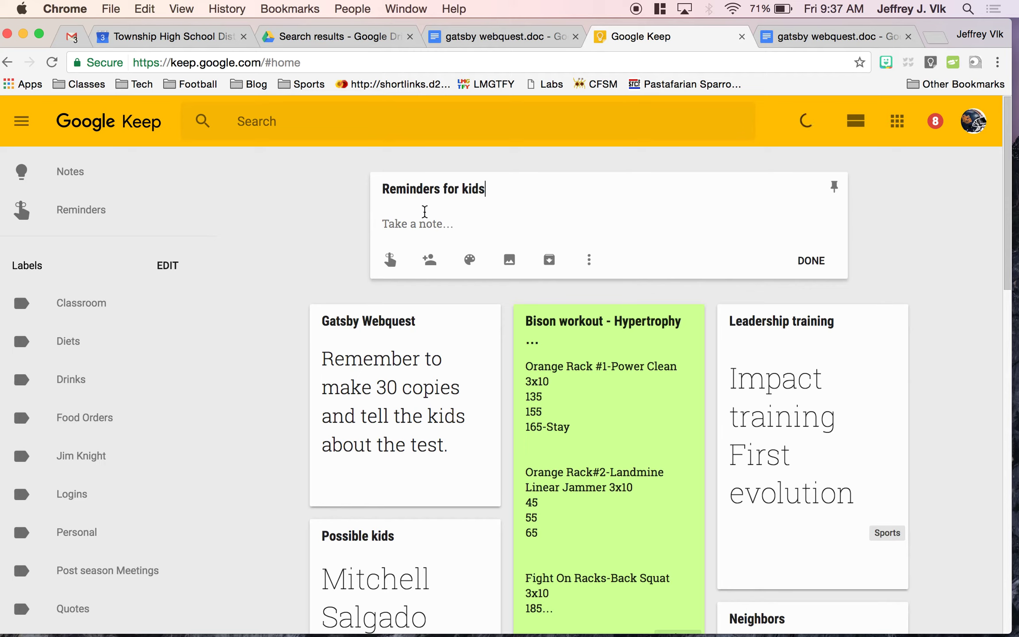
{"action": "type", "text": "Bes ure"}
{"action": "type", "text": " srue to "}
{"action": "type", "text": "che"}
{"action": "type", "text": "ck your"}
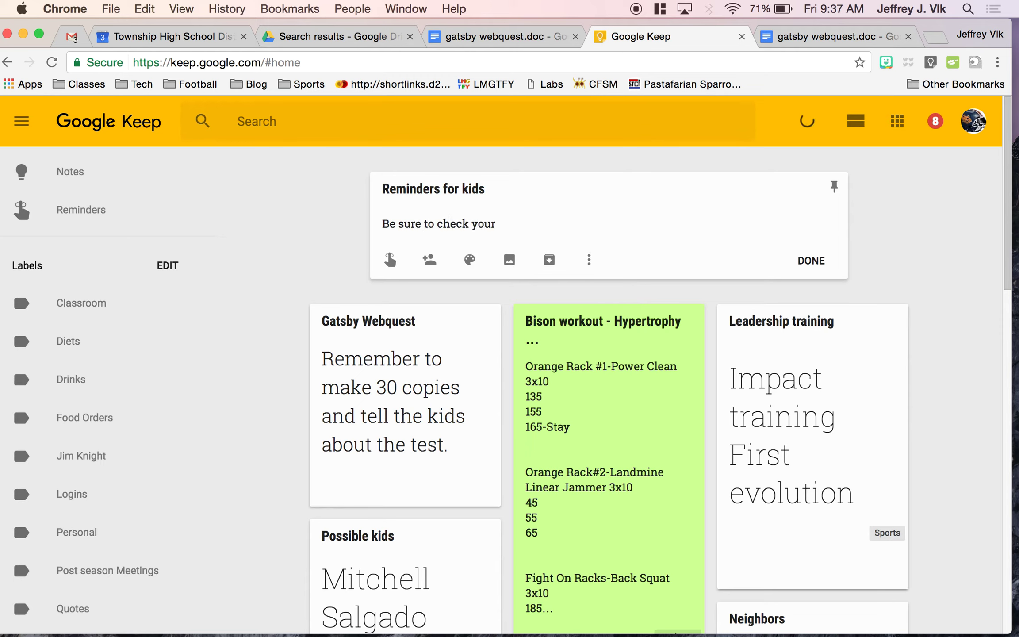
{"action": "type", "text": " sources."}
{"action": "left_click", "coordinate": [271, 359]}
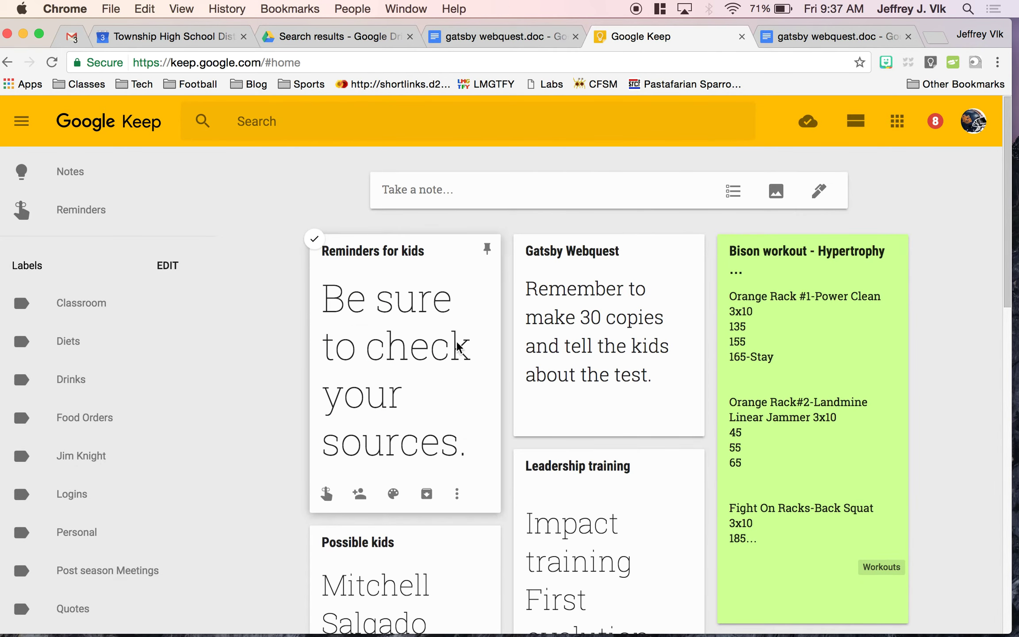
{"action": "left_click", "coordinate": [521, 41]}
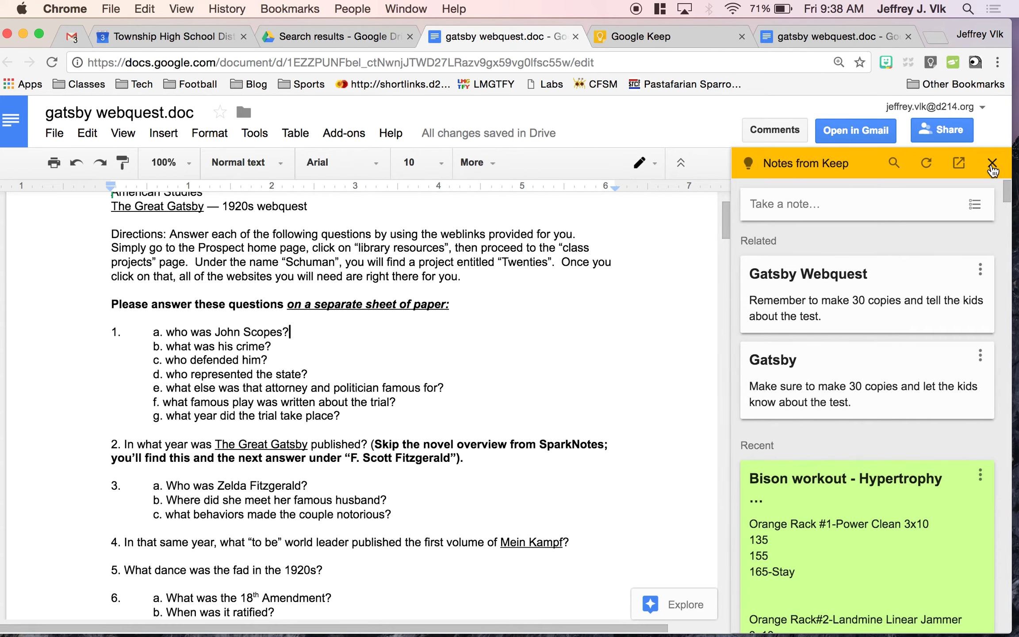
- Reopen the Keep notepad and drag the Gatsby Webquest note onto the blank last page
{"action": "left_click", "coordinate": [993, 165]}
{"action": "left_click", "coordinate": [254, 132]}
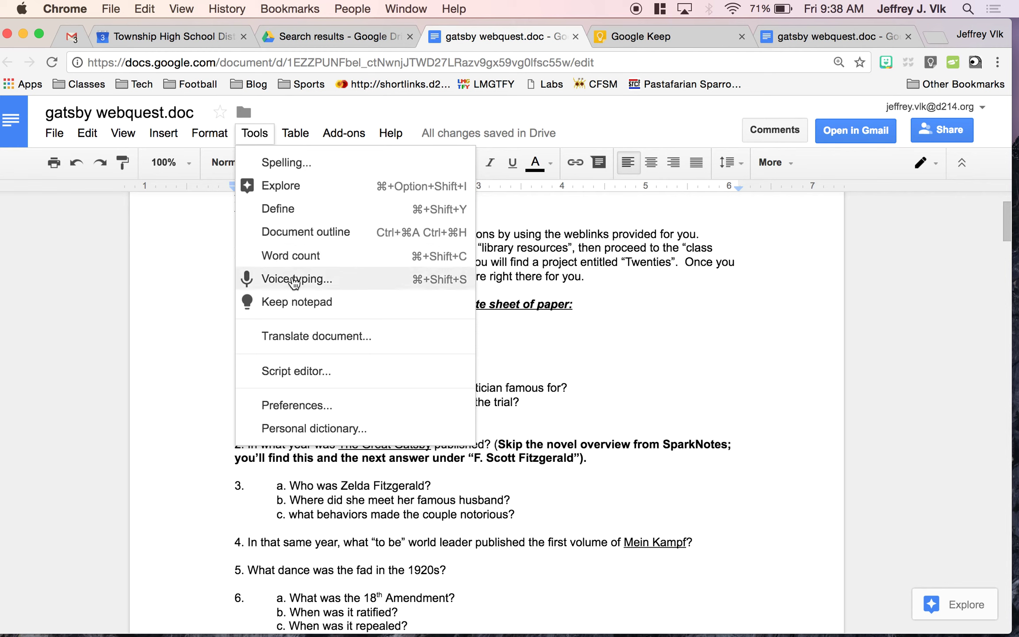
{"action": "left_click", "coordinate": [294, 300]}
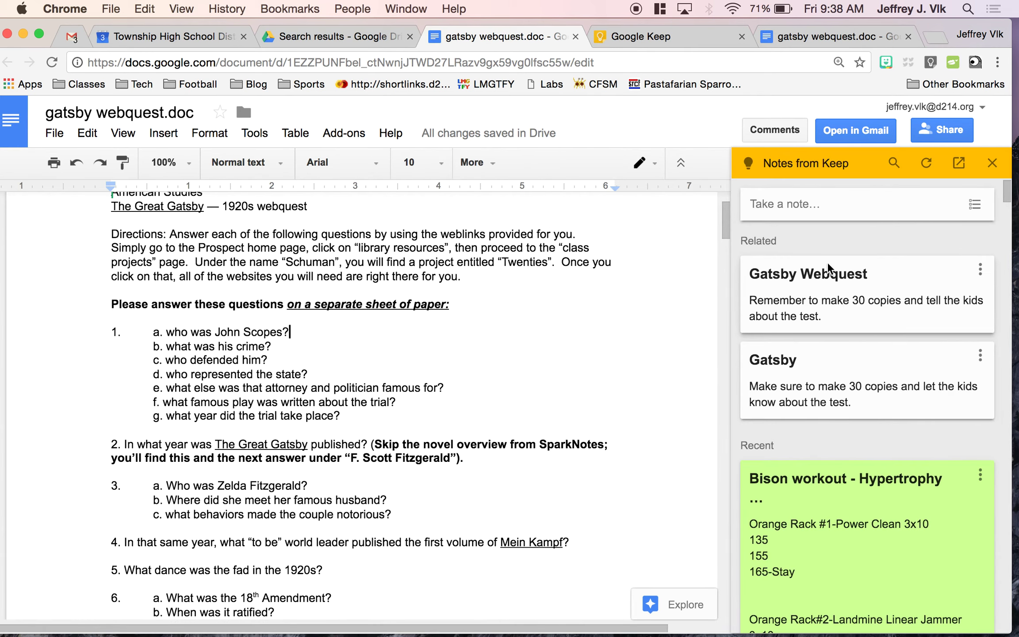
{"action": "scroll", "coordinate": [560, 413], "scroll_direction": "down", "scroll_amount": 20}
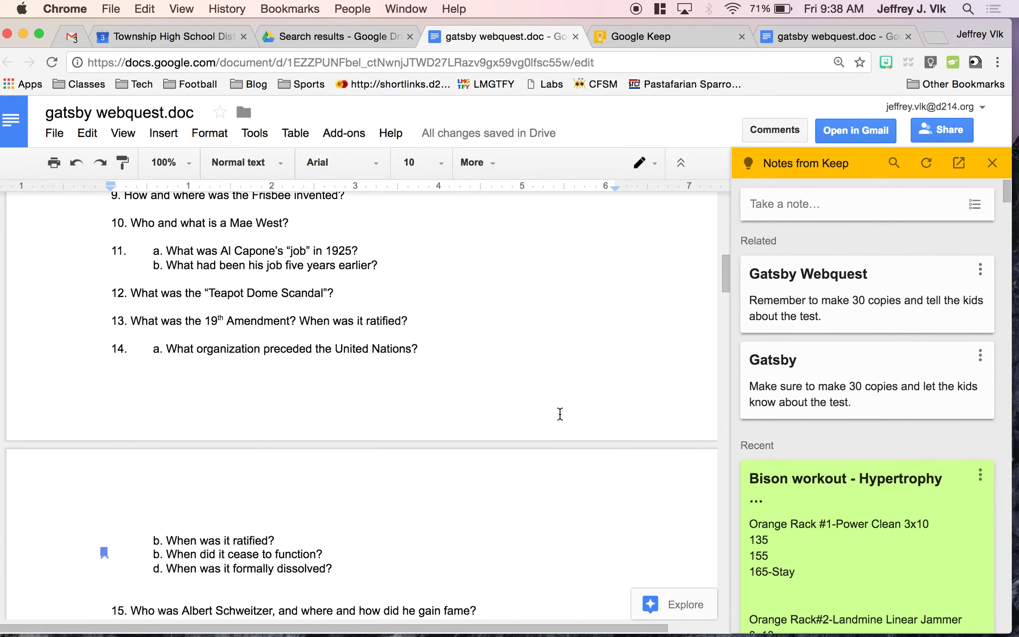
{"action": "scroll", "coordinate": [560, 413], "scroll_direction": "down", "scroll_amount": 20}
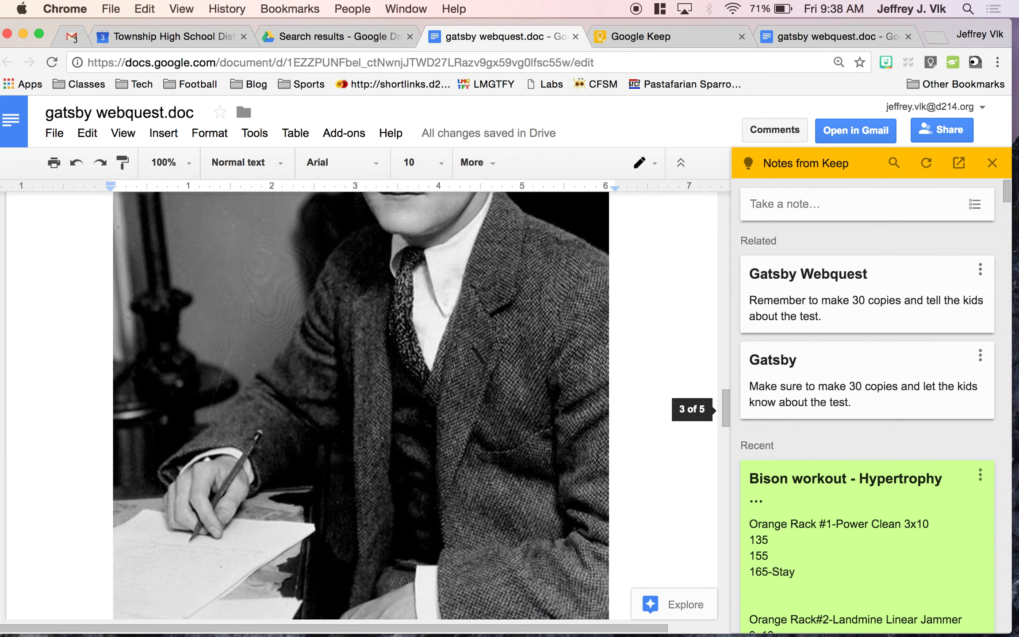
{"action": "scroll", "coordinate": [560, 413], "scroll_direction": "down", "scroll_amount": 5}
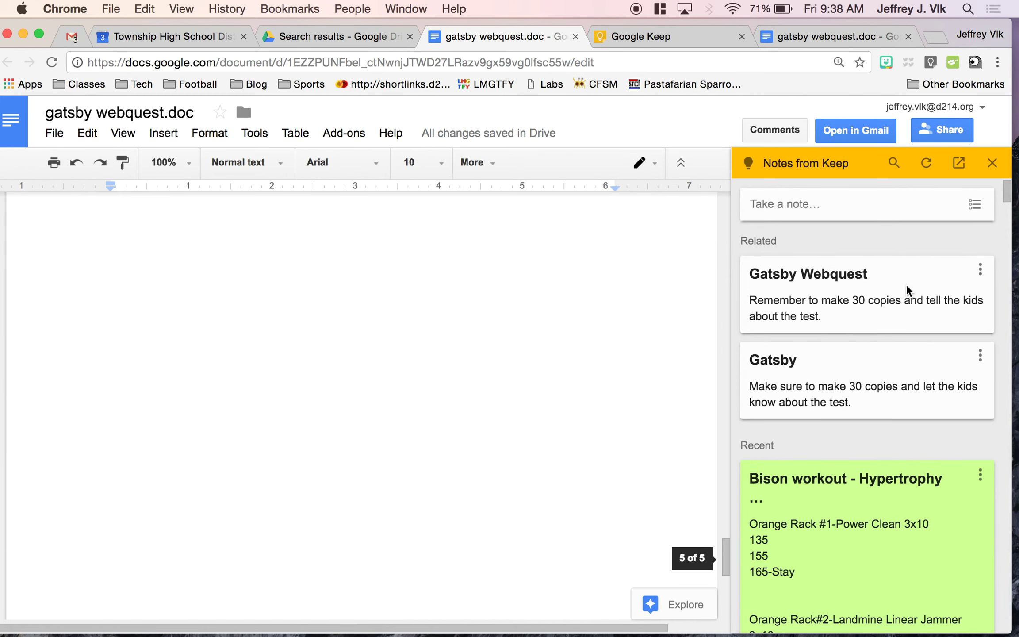
{"action": "left_click_drag", "start_coordinate": [880, 282], "coordinate": [294, 349]}
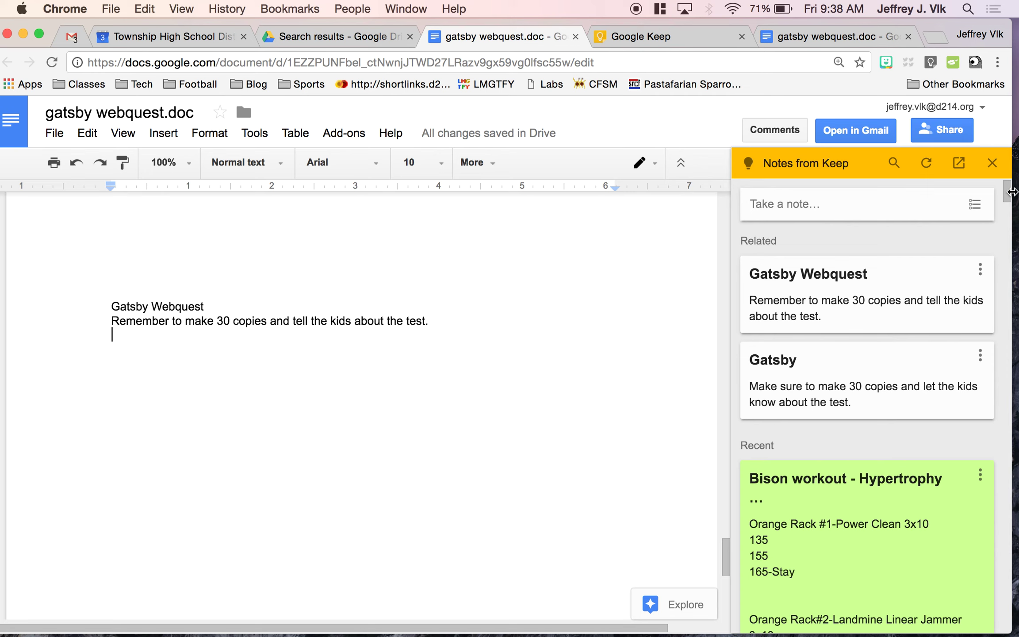
{"action": "left_click", "coordinate": [992, 163]}
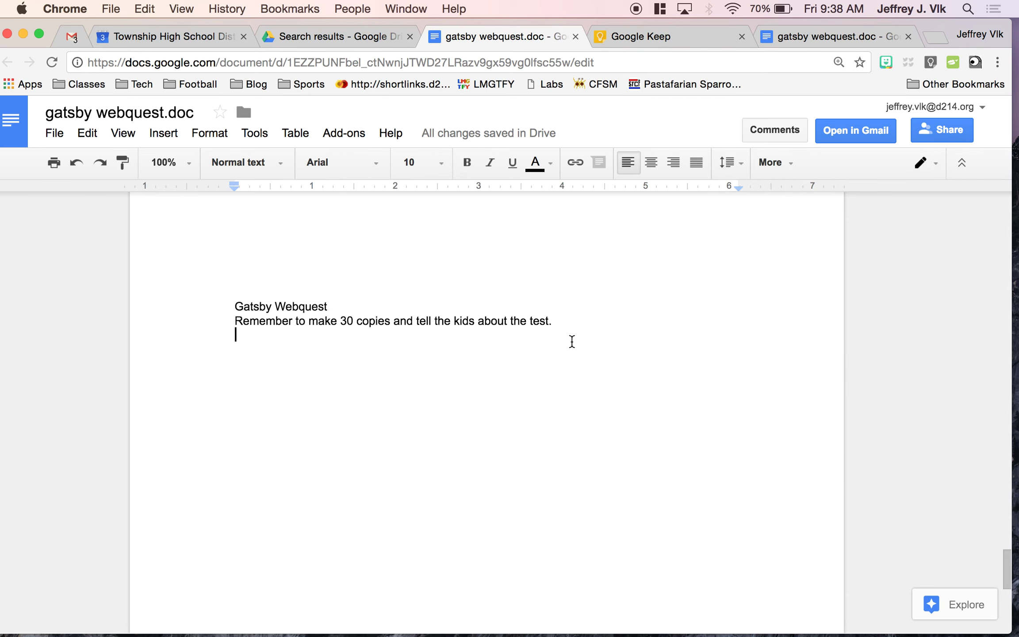
{"action": "scroll", "coordinate": [570, 341], "scroll_direction": "down", "scroll_amount": 10}
{"action": "scroll", "coordinate": [572, 341], "scroll_direction": "up", "scroll_amount": 15}
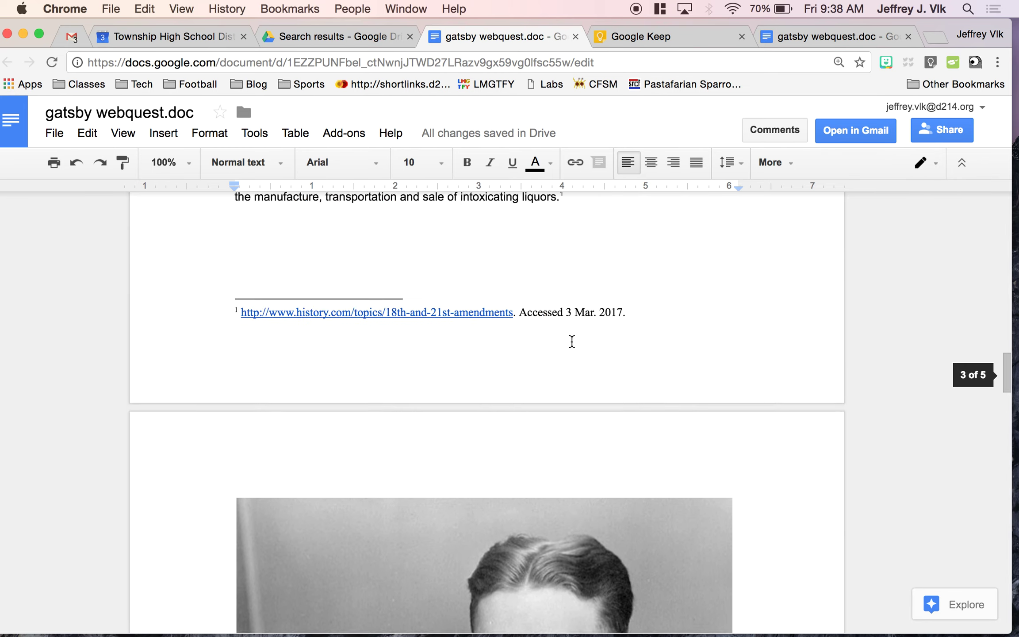